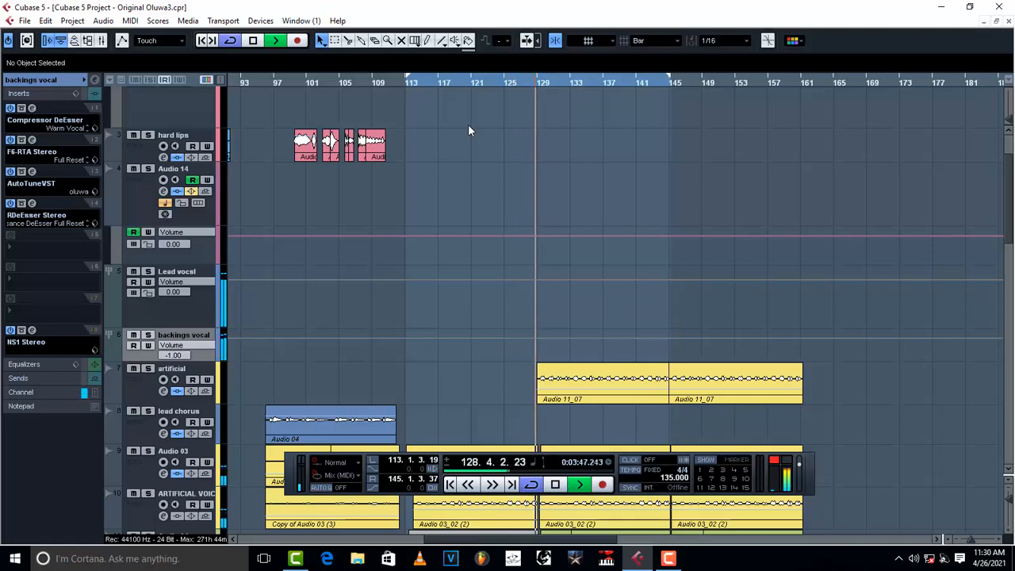
- Examine the backing vocal tracks in the arrangement while the looped section plays, and stop playback
{"action": "scroll", "coordinate": [662, 191], "scroll_direction": "down", "scroll_amount": 10}
{"action": "scroll", "coordinate": [656, 200], "scroll_direction": "up", "scroll_amount": 6}
{"action": "scroll", "coordinate": [657, 200], "scroll_direction": "down", "scroll_amount": 4}
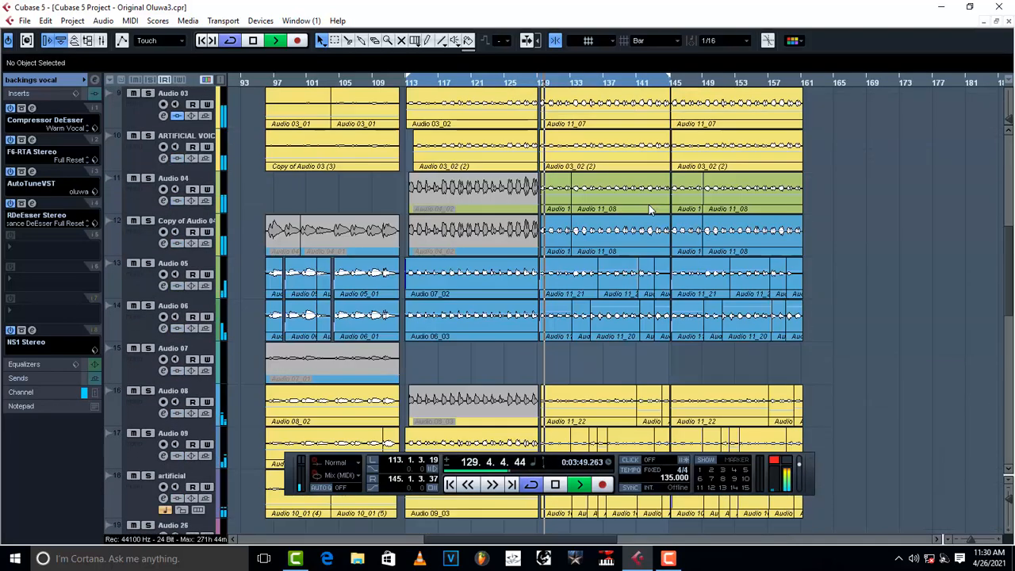
{"action": "scroll", "coordinate": [649, 205], "scroll_direction": "up", "scroll_amount": 4}
{"action": "scroll", "coordinate": [649, 208], "scroll_direction": "down", "scroll_amount": 2}
{"action": "scroll", "coordinate": [648, 207], "scroll_direction": "down", "scroll_amount": 2}
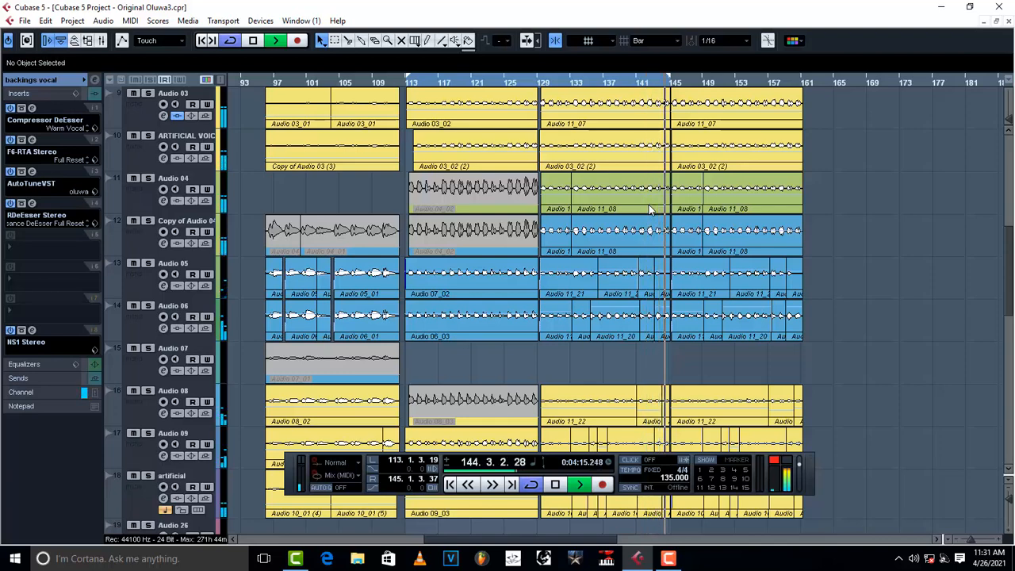
{"action": "key", "text": "space"}
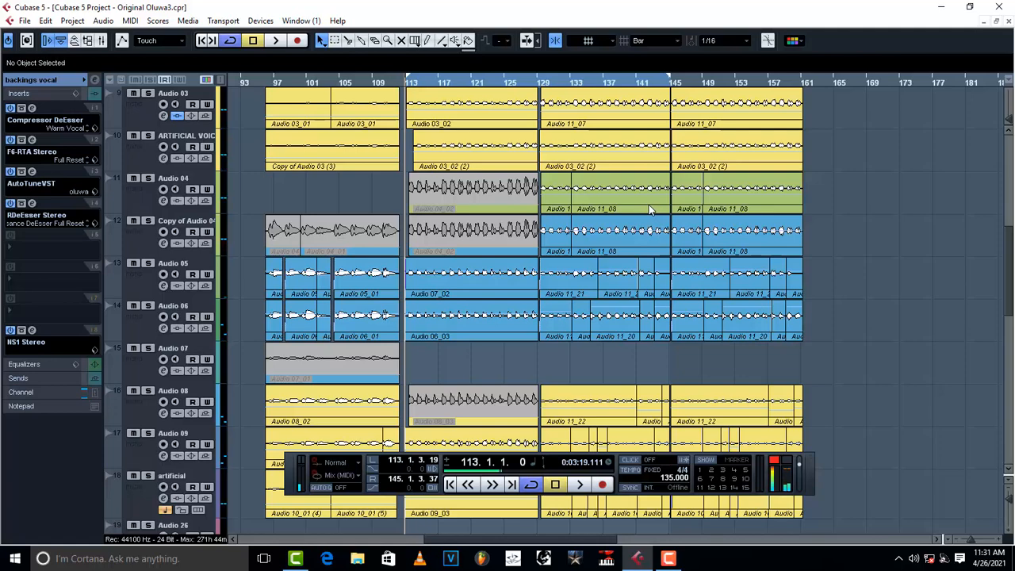
{"action": "scroll", "coordinate": [242, 348], "scroll_direction": "up", "scroll_amount": 5}
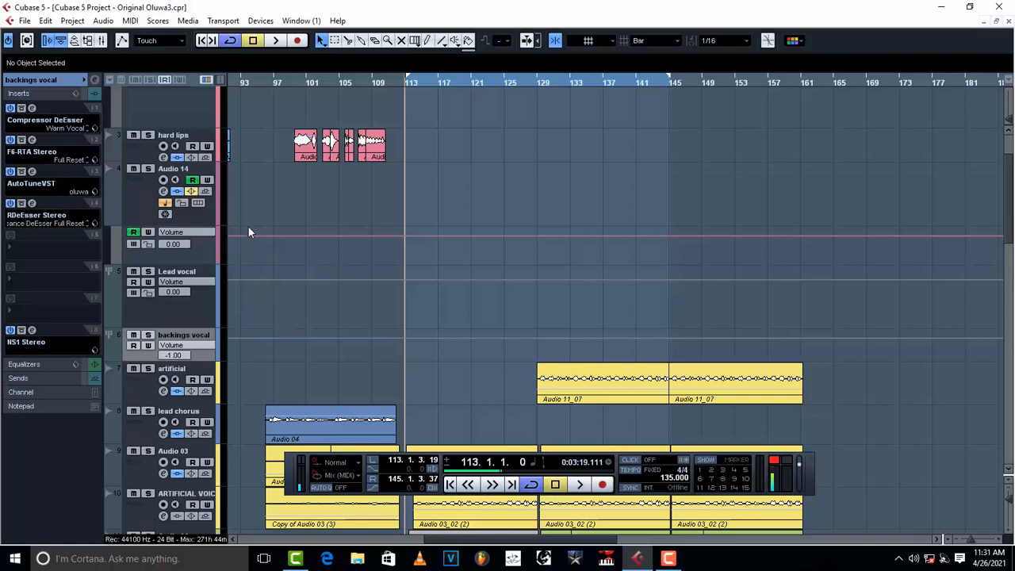
{"action": "scroll", "coordinate": [310, 273], "scroll_direction": "down", "scroll_amount": 6}
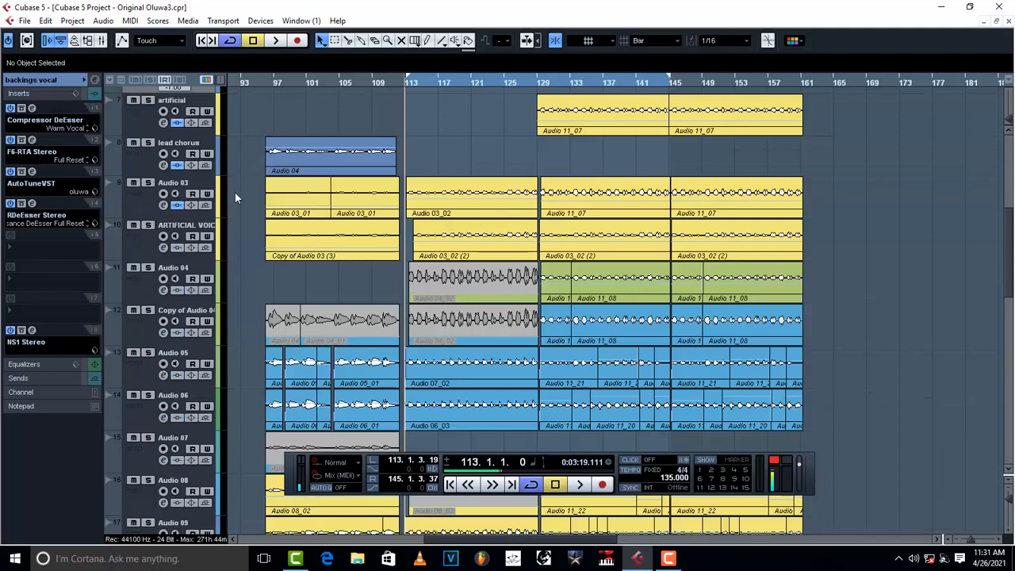
{"action": "scroll", "coordinate": [235, 192], "scroll_direction": "up", "scroll_amount": 3}
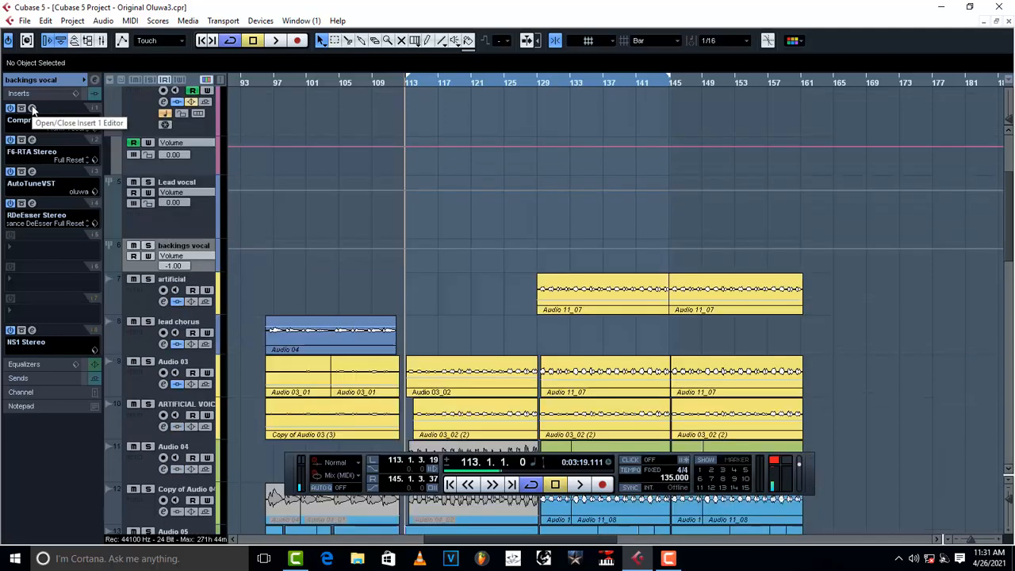
- Open the Compressor DeEsser insert of the backings vocal group and move its window clear of the transport bar
{"action": "left_click", "coordinate": [31, 109]}
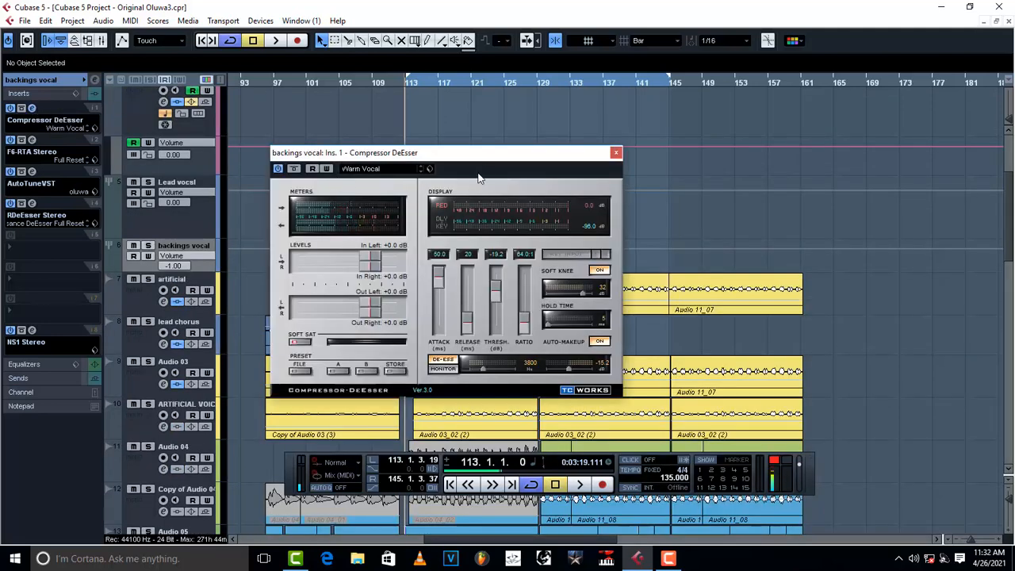
{"action": "left_click_drag", "start_coordinate": [486, 166], "coordinate": [427, 80]}
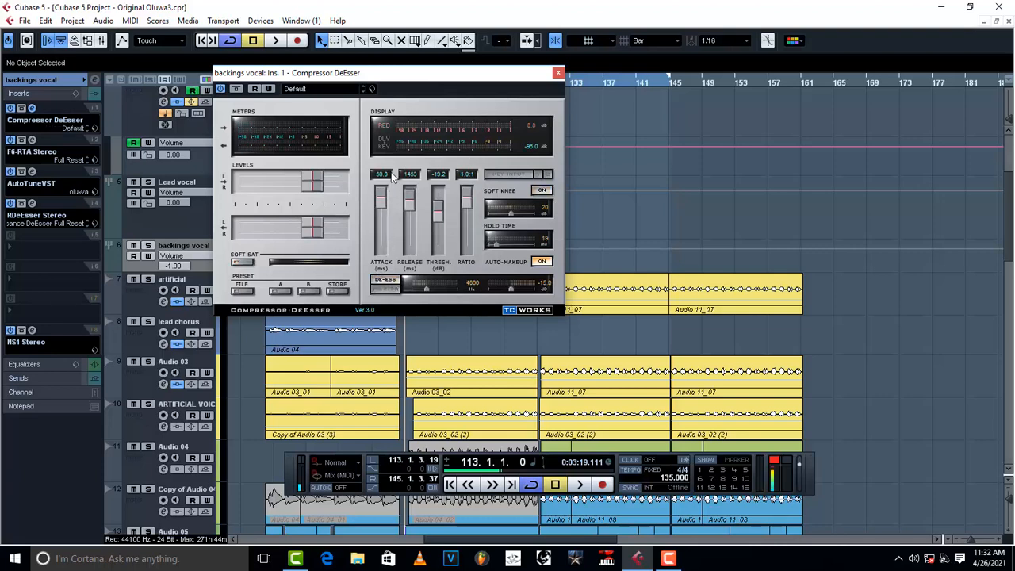
- Set the compressor's release to 20 ms, ratio to 64.0:1, threshold to 0.0 dB and attack to 50 ms
{"action": "left_click_drag", "start_coordinate": [409, 200], "coordinate": [408, 272]}
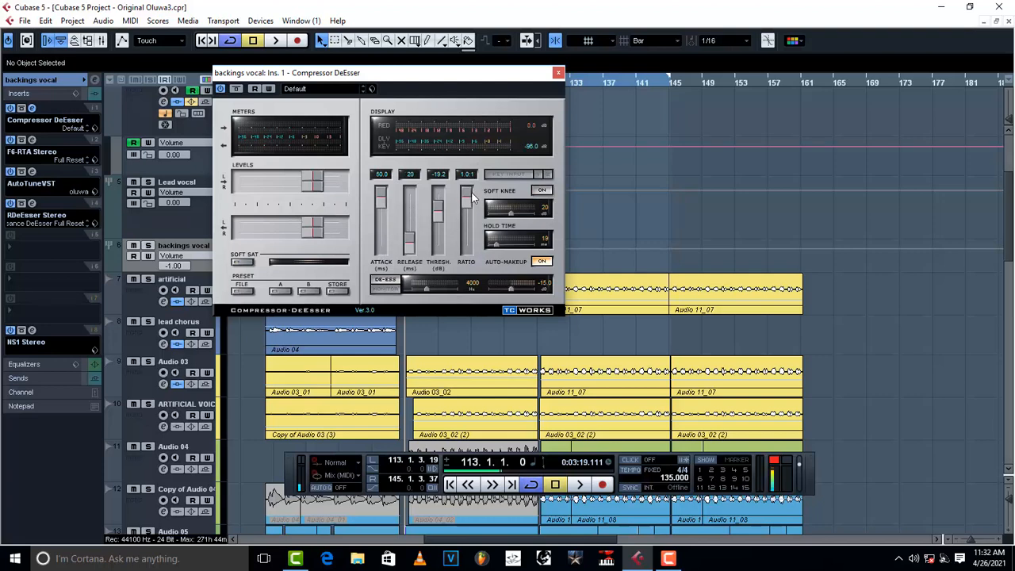
{"action": "left_click_drag", "start_coordinate": [469, 193], "coordinate": [469, 252]}
{"action": "left_click_drag", "start_coordinate": [439, 214], "coordinate": [444, 178]}
{"action": "left_click_drag", "start_coordinate": [380, 198], "coordinate": [379, 205]}
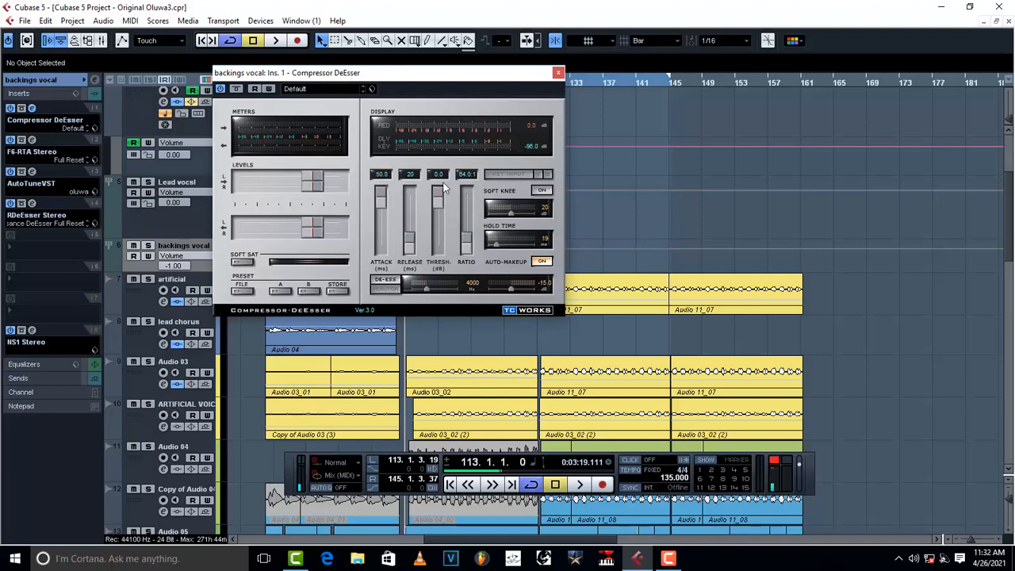
- Load the Warm Vocal preset in the Compressor DeEsser and try out its threshold by raising and lowering it
{"action": "left_click", "coordinate": [335, 93]}
{"action": "left_click", "coordinate": [337, 268]}
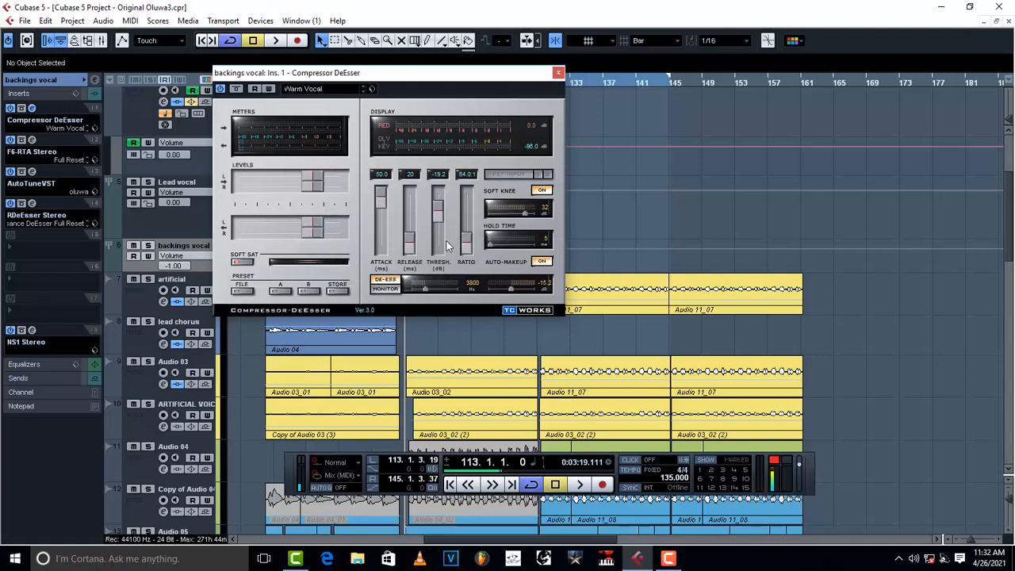
{"action": "left_click_drag", "start_coordinate": [440, 210], "coordinate": [438, 198]}
{"action": "left_click_drag", "start_coordinate": [439, 196], "coordinate": [440, 213]}
- Open the F6-RTA Stereo equalizer on the backings vocal group and examine the settings of bands 4, 2 and 5
{"action": "left_click", "coordinate": [33, 141]}
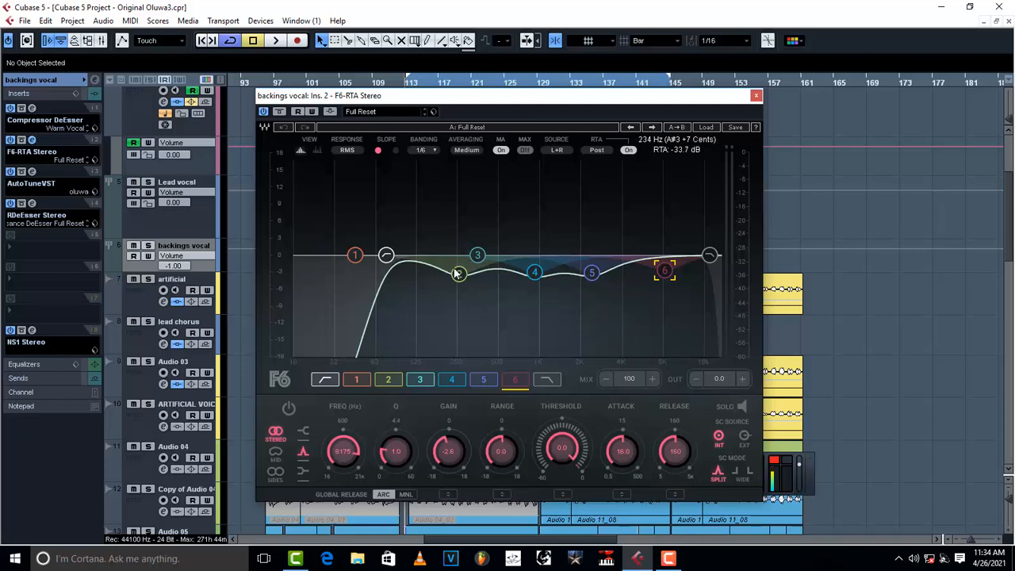
{"action": "left_click", "coordinate": [537, 274]}
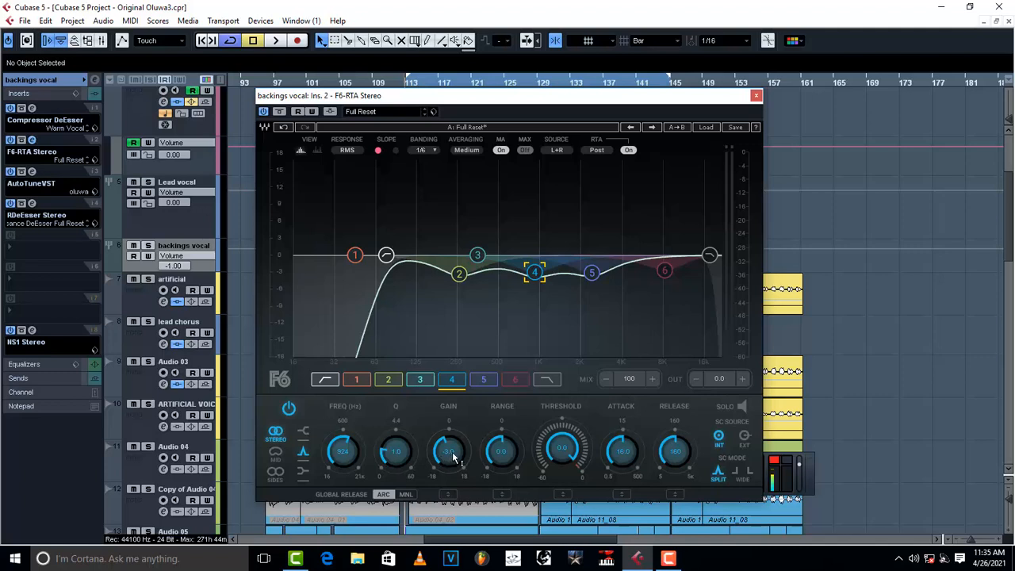
{"action": "left_click", "coordinate": [460, 275]}
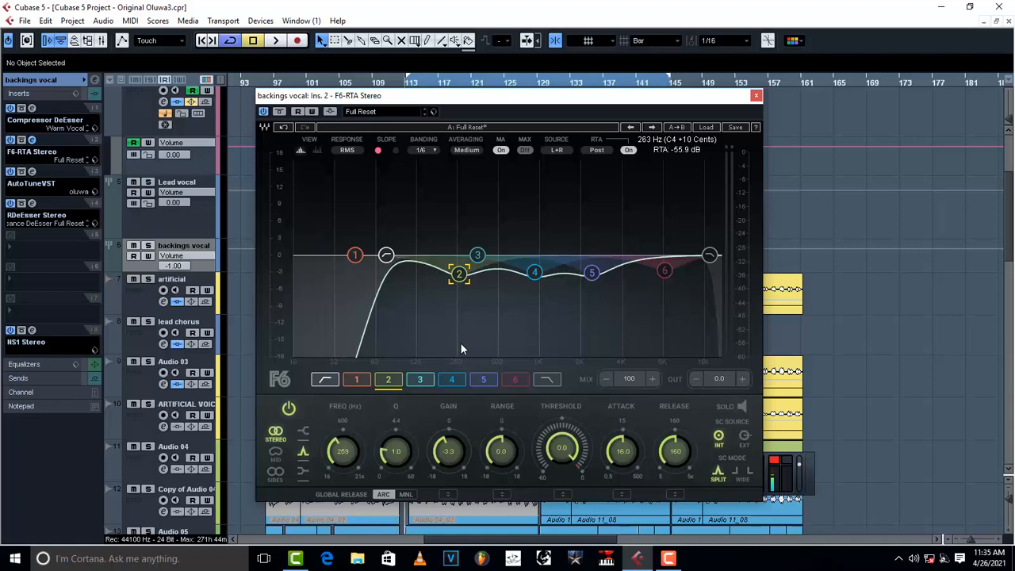
{"action": "left_click", "coordinate": [593, 273]}
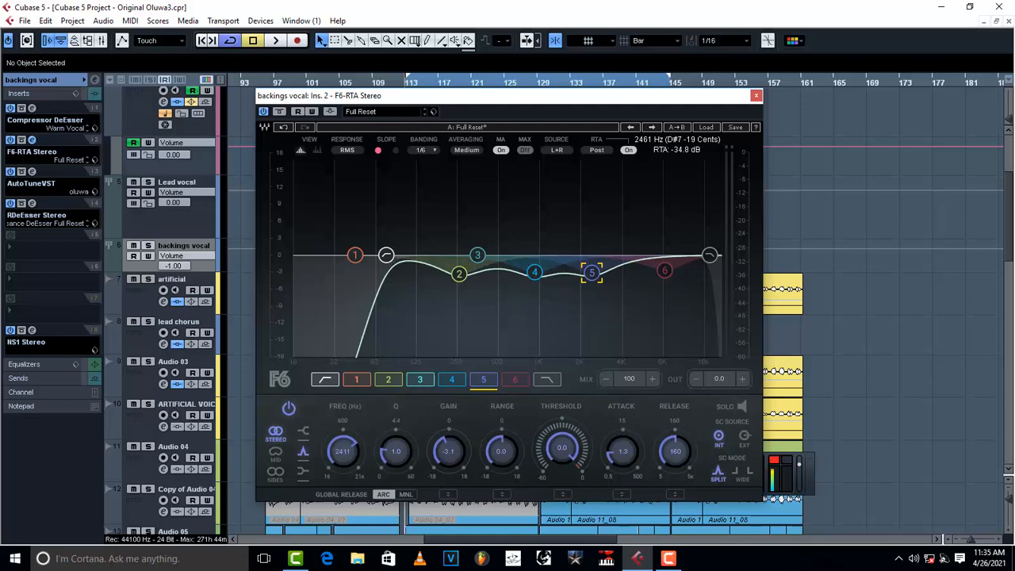
- Audition the equalizer's band 6 in isolation and solo the backings vocal track during playback
{"action": "left_click", "coordinate": [664, 271]}
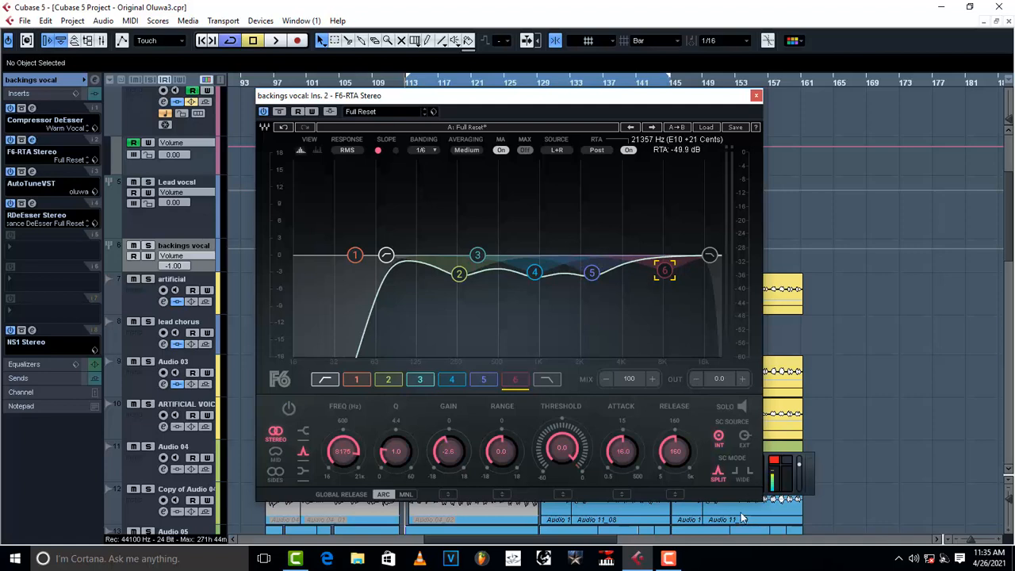
{"action": "left_click", "coordinate": [740, 407]}
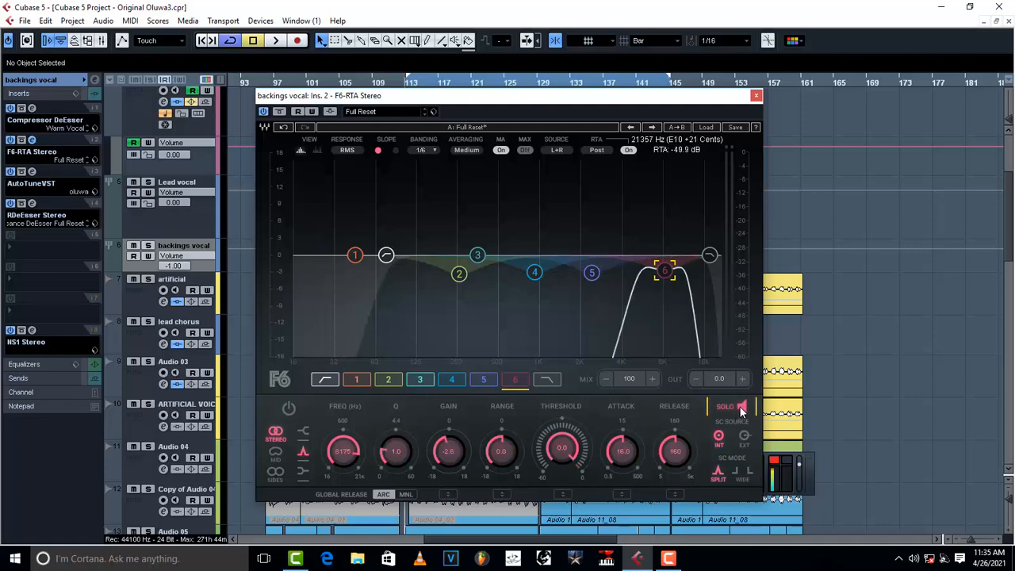
{"action": "key", "text": "space"}
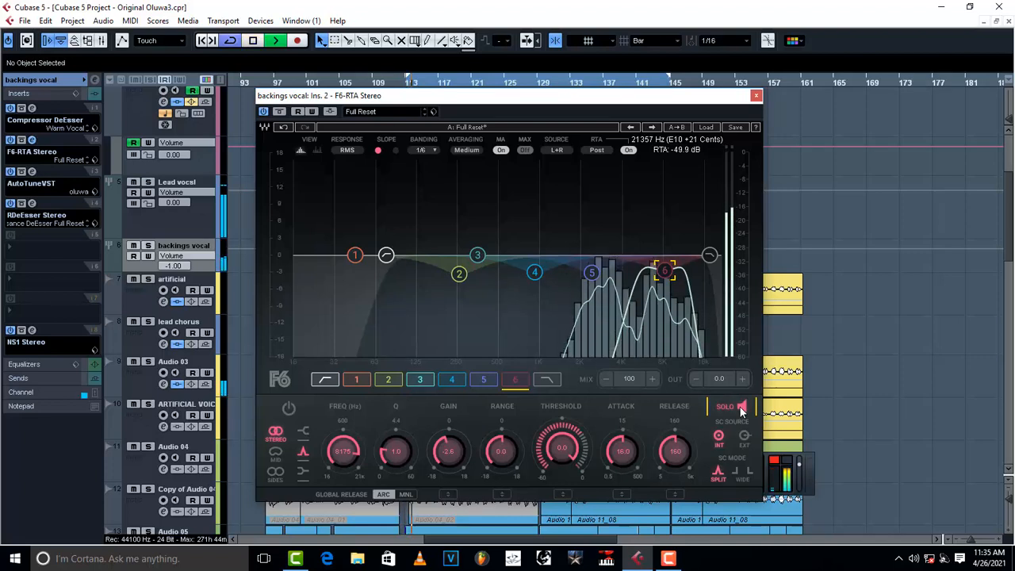
{"action": "left_click", "coordinate": [147, 246]}
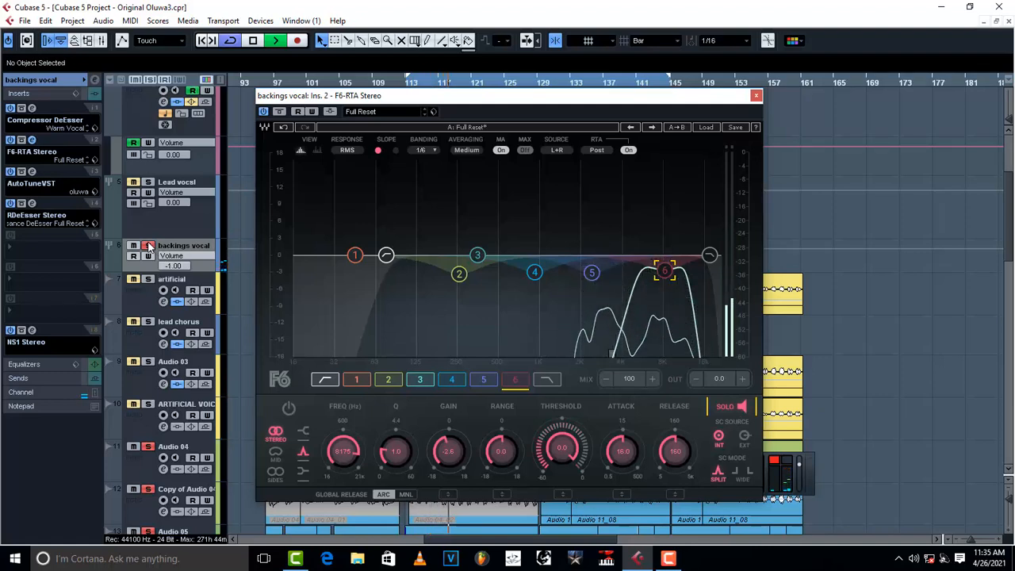
{"action": "key", "text": "space"}
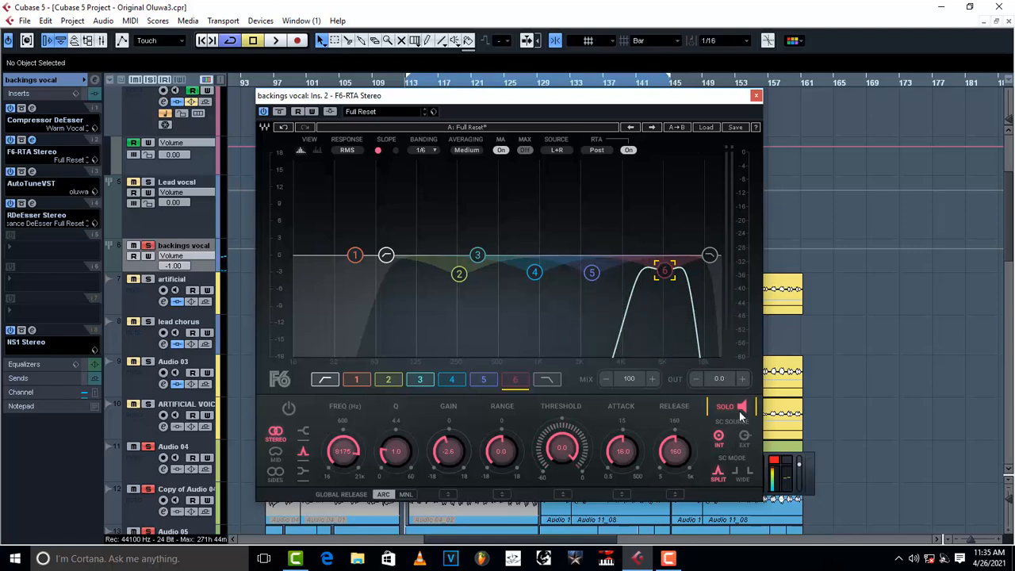
{"action": "left_click", "coordinate": [742, 407]}
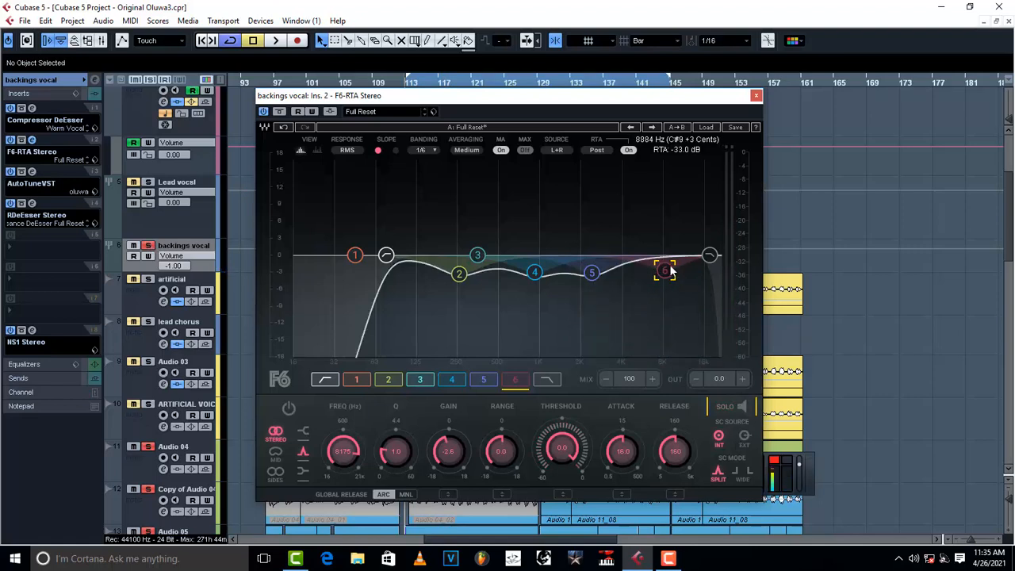
- Audition the F6 equalizer's band 5 in isolation on the soloed backing vocals, and turn its solo off
{"action": "left_click", "coordinate": [592, 273]}
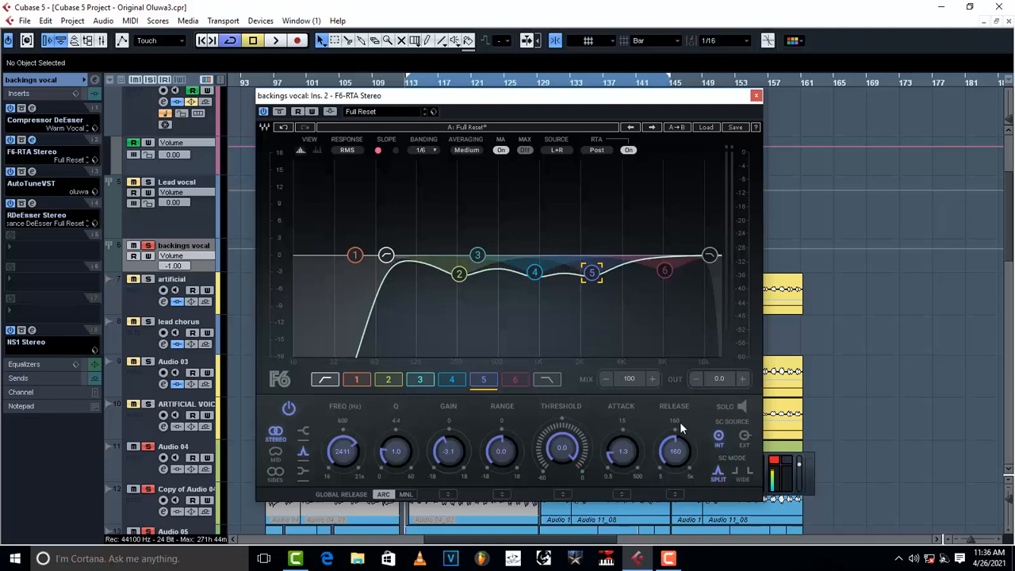
{"action": "left_click", "coordinate": [741, 406]}
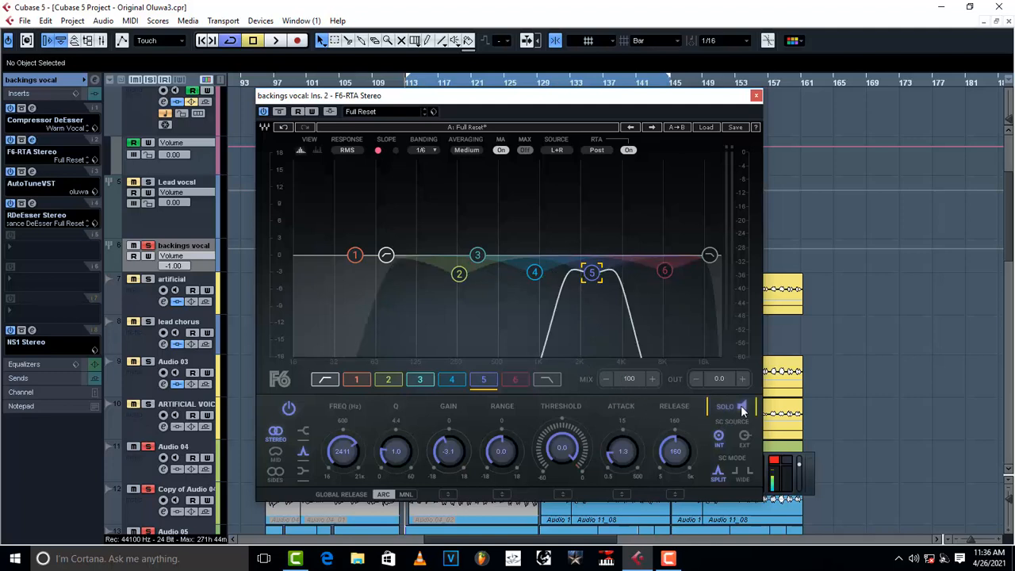
{"action": "key", "text": "space"}
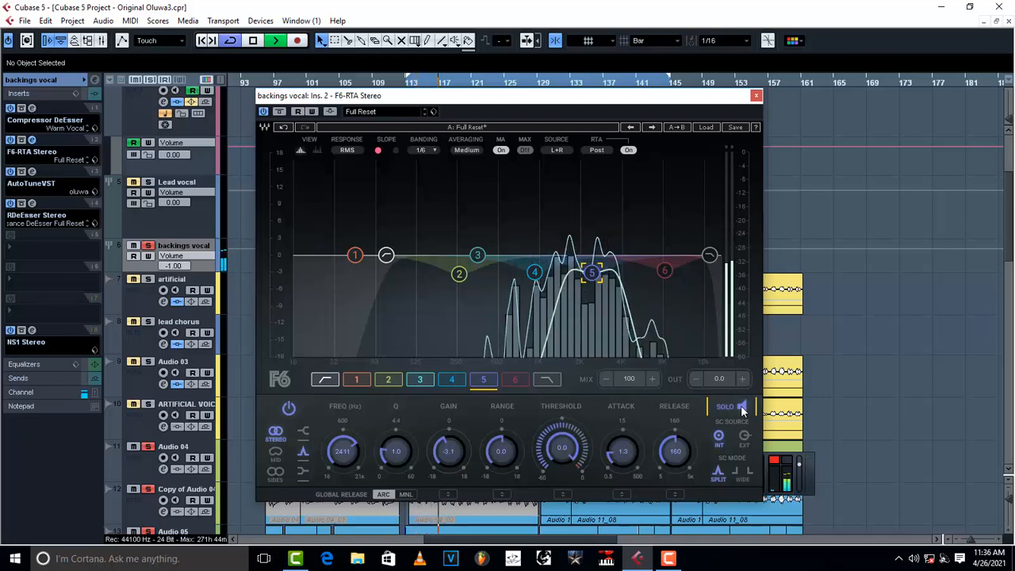
{"action": "key", "text": "space"}
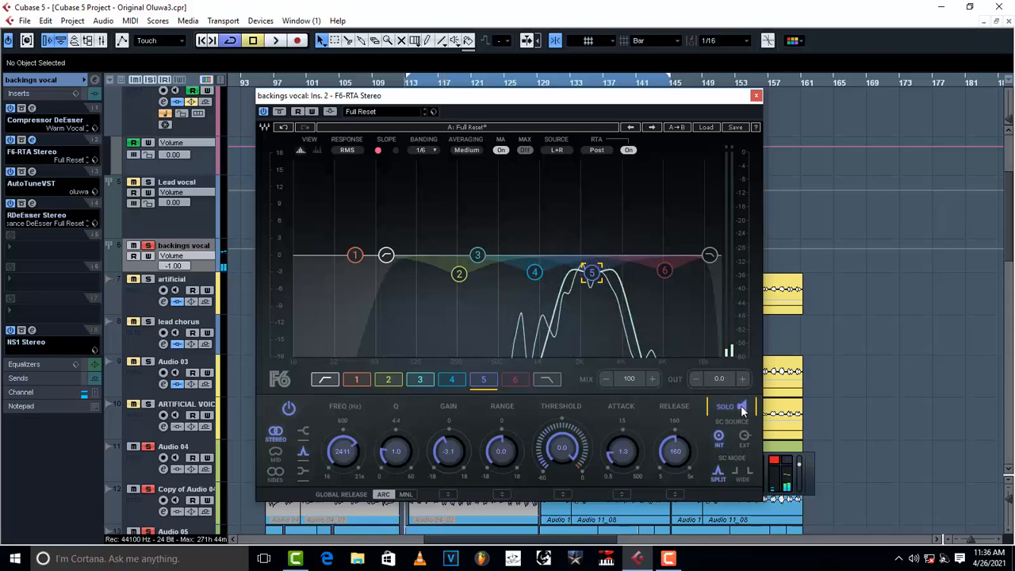
{"action": "left_click", "coordinate": [742, 408]}
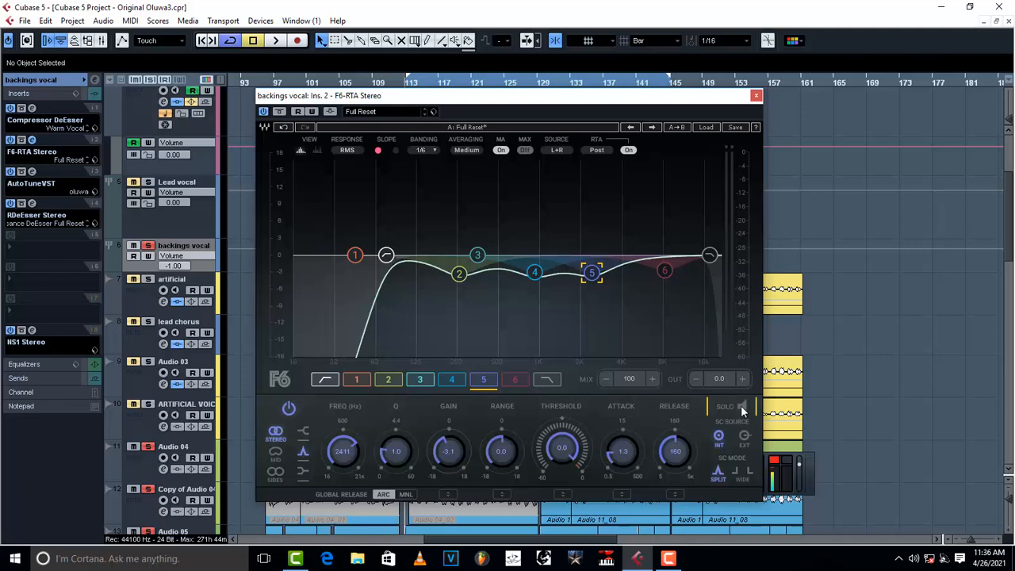
- Listen to only band 4 of the F6 equalizer during playback, and restore the full equalizer curve
{"action": "left_click", "coordinate": [534, 273]}
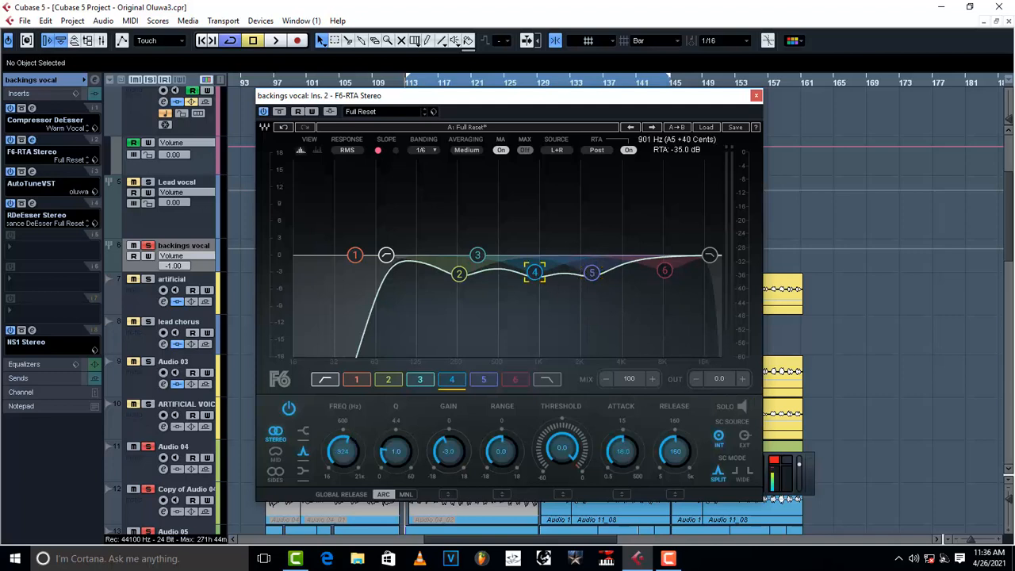
{"action": "left_click", "coordinate": [742, 408]}
{"action": "key", "text": "space"}
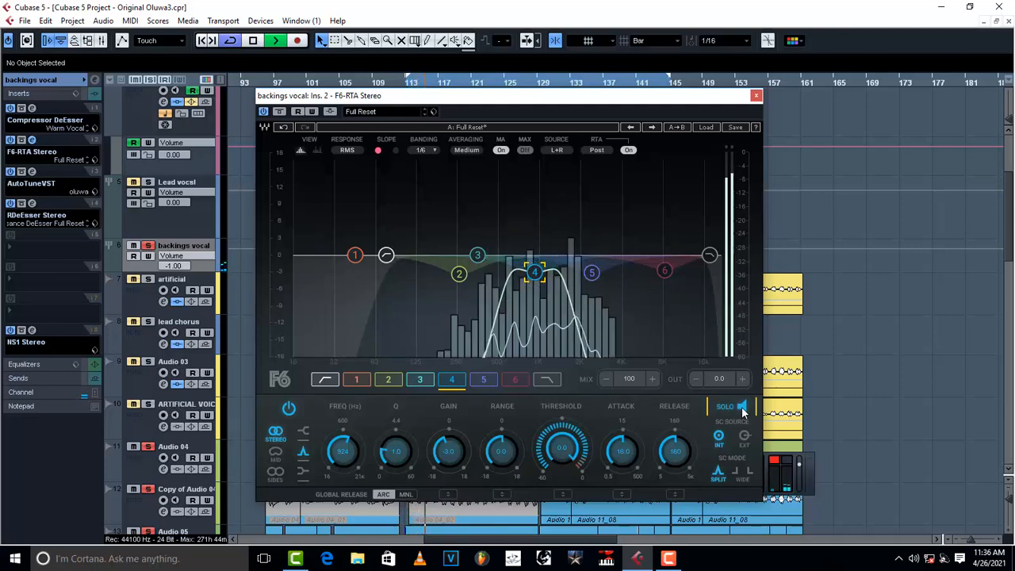
{"action": "left_click", "coordinate": [741, 407]}
{"action": "key", "text": "space"}
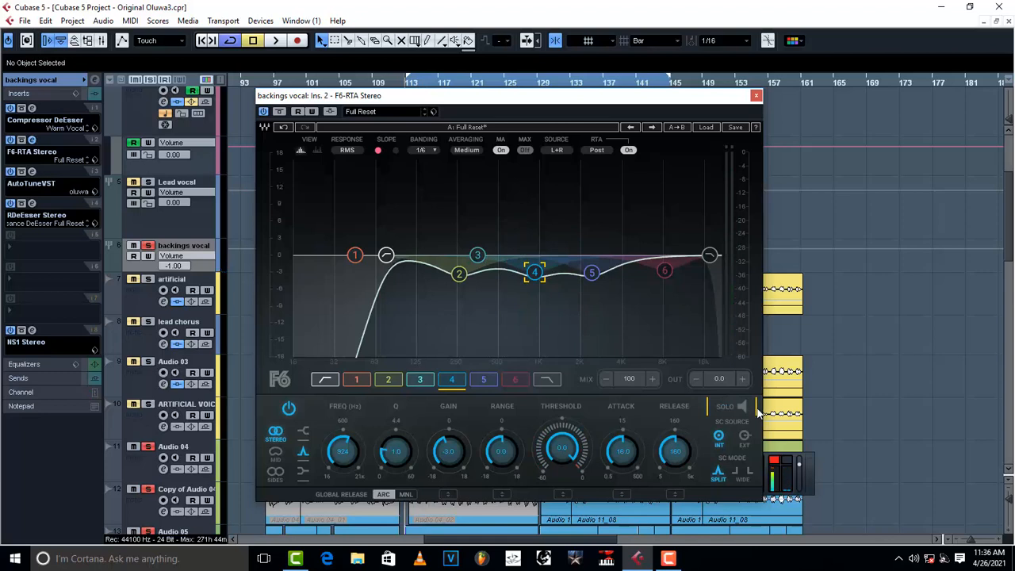
- Audition the F6 equalizer's band 2 on its own during playback, and close the equalizer
{"action": "left_click", "coordinate": [458, 273]}
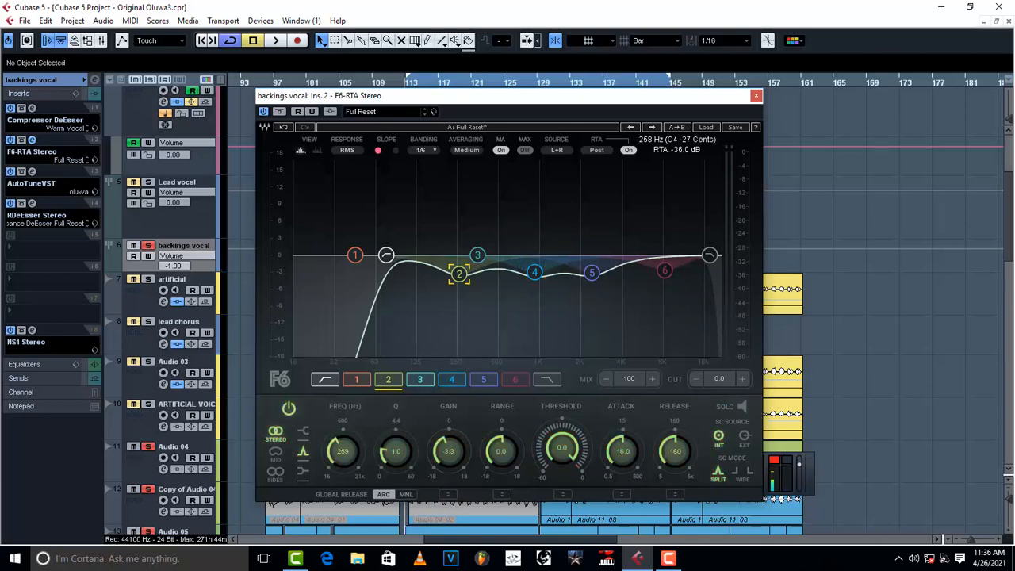
{"action": "left_click", "coordinate": [740, 407]}
{"action": "key", "text": "space"}
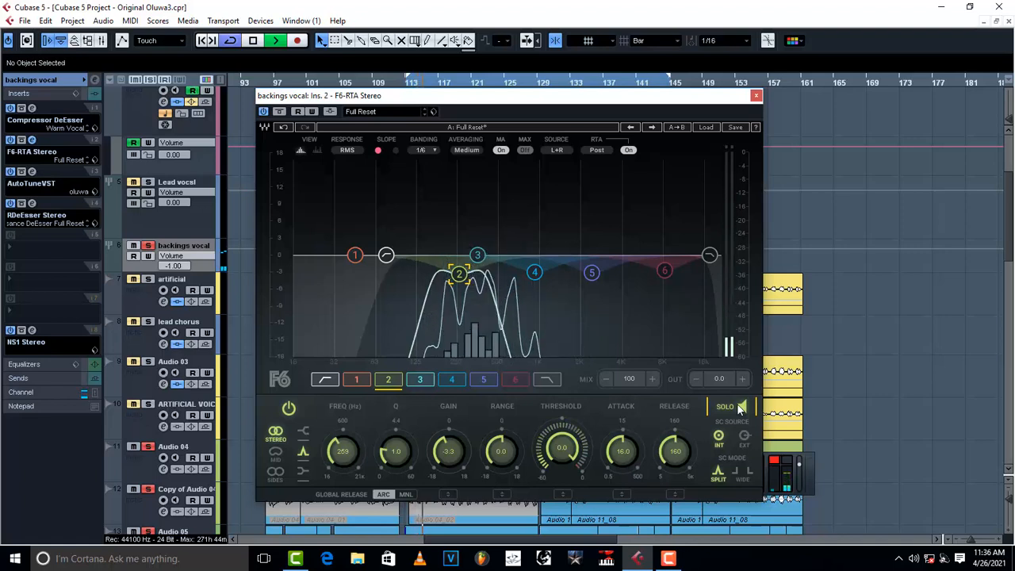
{"action": "key", "text": "space"}
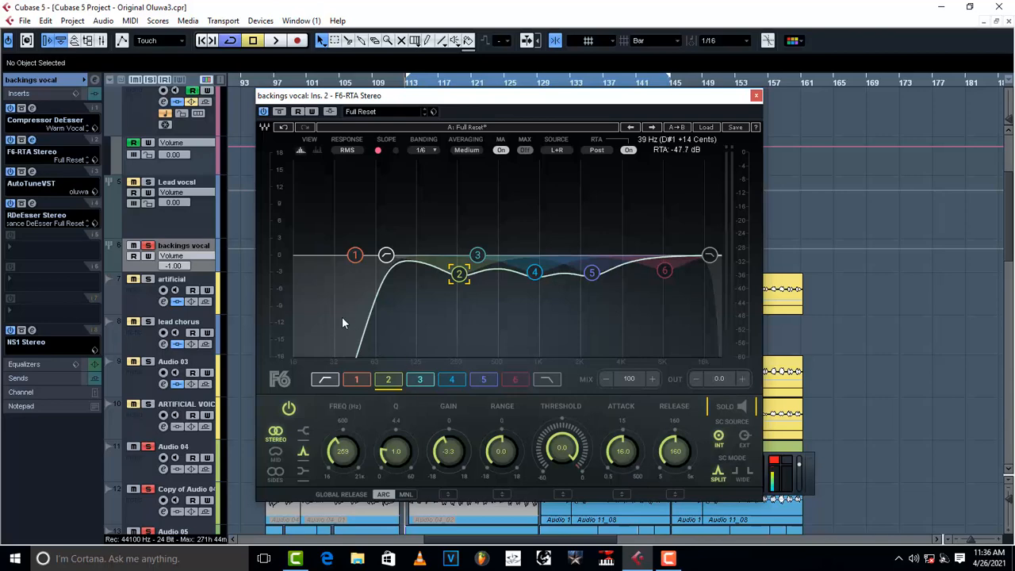
{"action": "left_click", "coordinate": [89, 227]}
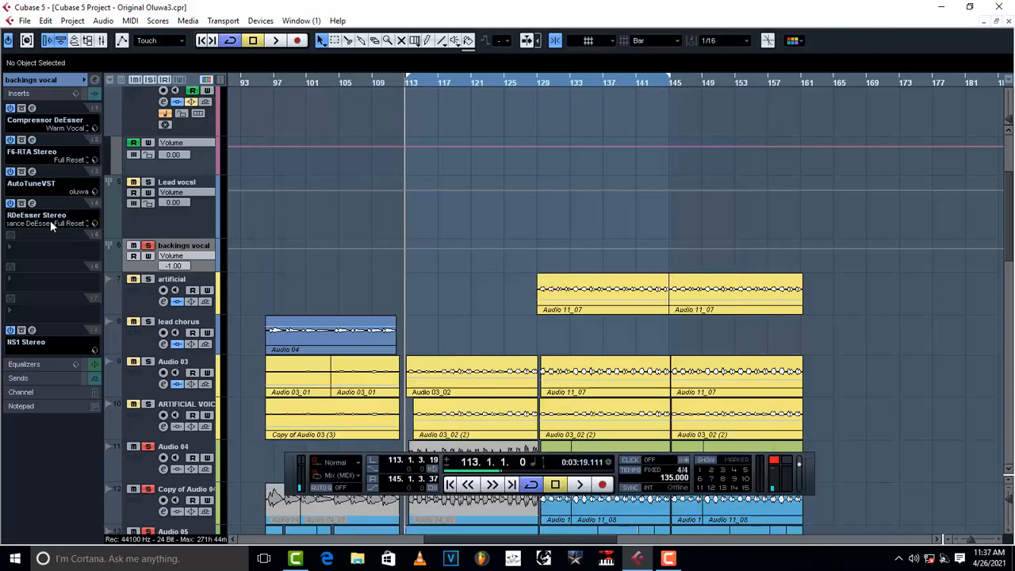
- Examine the AutoTuneVST and NS1 Stereo noise suppressor inserts of the backings vocal group, and close the NS1 editor
{"action": "left_click", "coordinate": [31, 172]}
{"action": "left_click", "coordinate": [32, 330]}
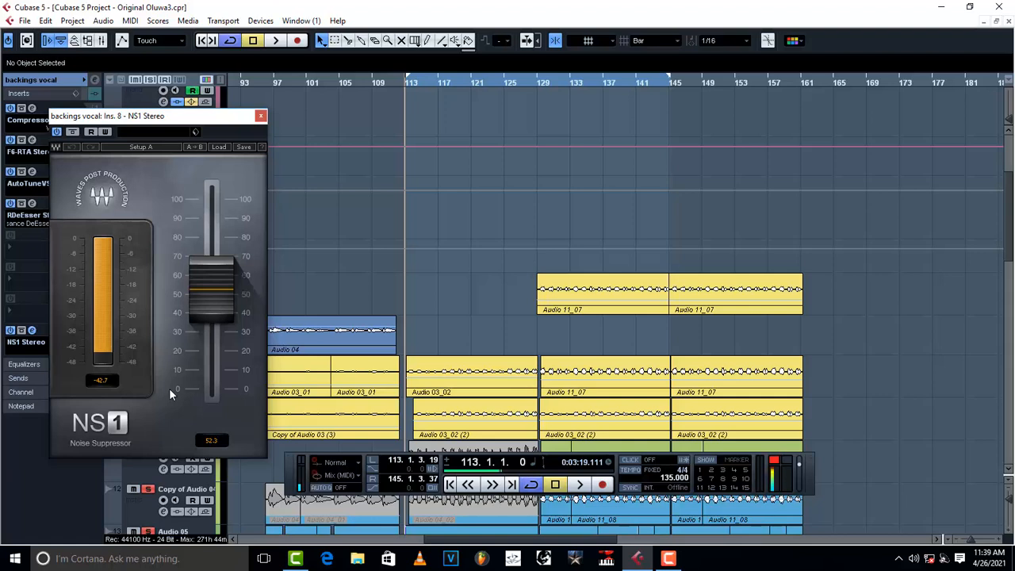
{"action": "left_click", "coordinate": [260, 116]}
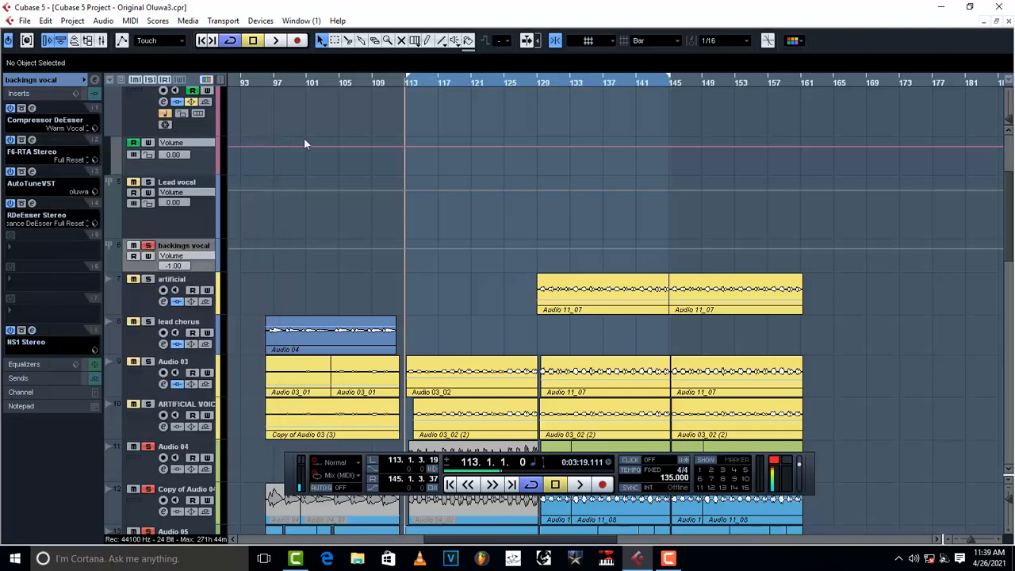
- Examine the Reverb A and REQ 6 Stereo inserts of the reverb A effects channel, and close both editors
{"action": "scroll", "coordinate": [472, 242], "scroll_direction": "down", "scroll_amount": 5}
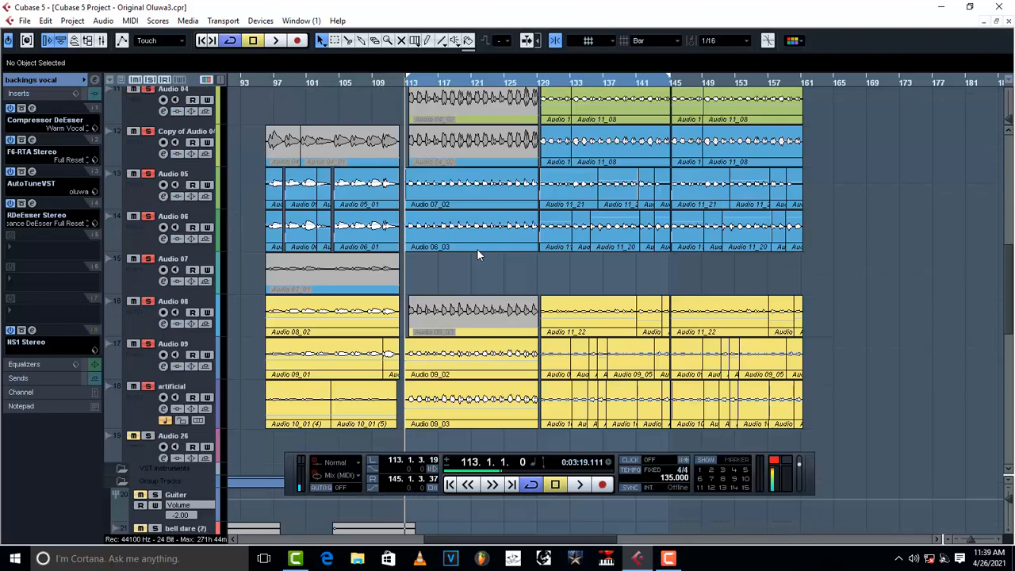
{"action": "scroll", "coordinate": [477, 248], "scroll_direction": "down", "scroll_amount": 10}
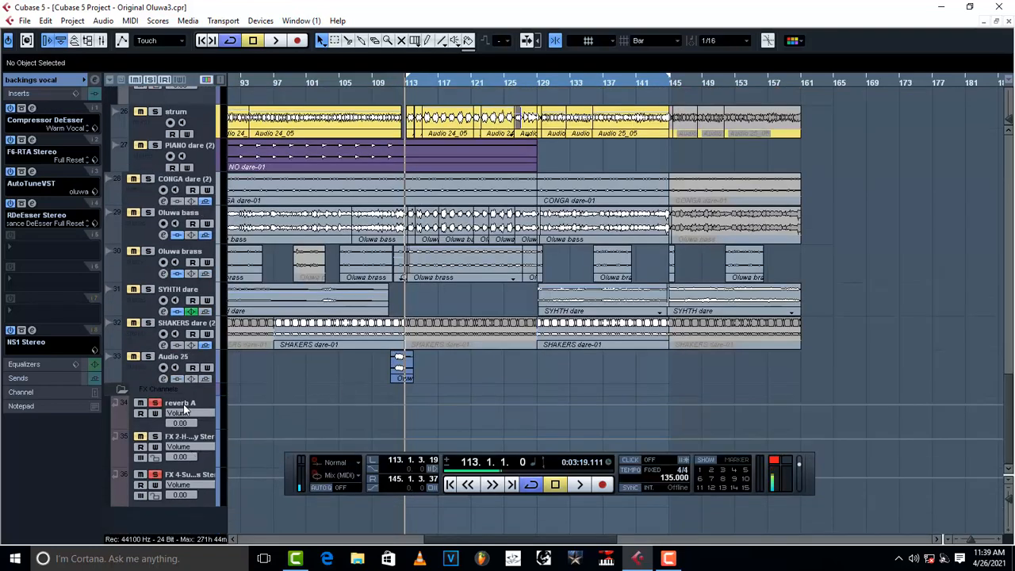
{"action": "left_click", "coordinate": [184, 409]}
{"action": "left_click", "coordinate": [31, 109]}
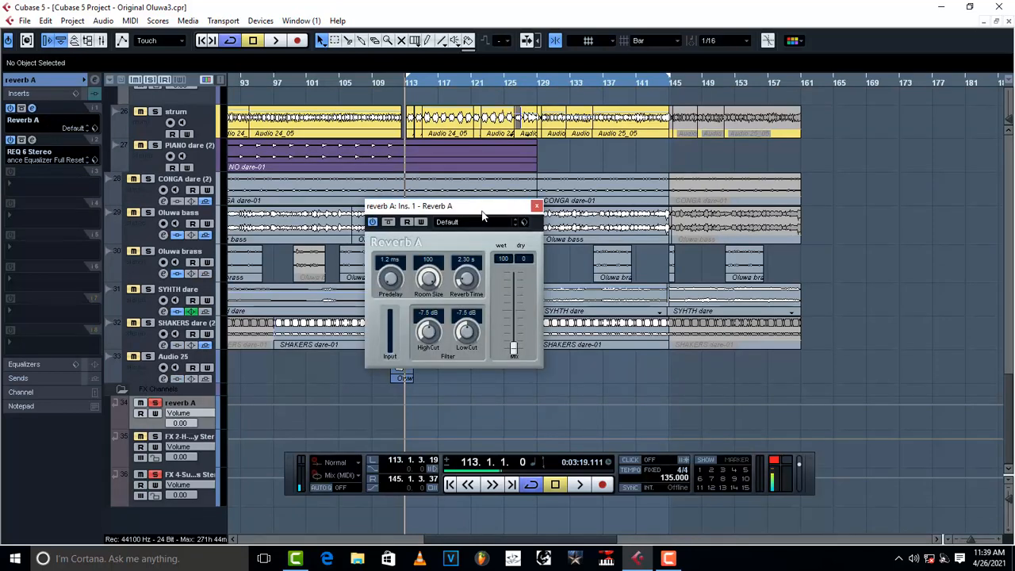
{"action": "left_click_drag", "start_coordinate": [481, 214], "coordinate": [486, 171]}
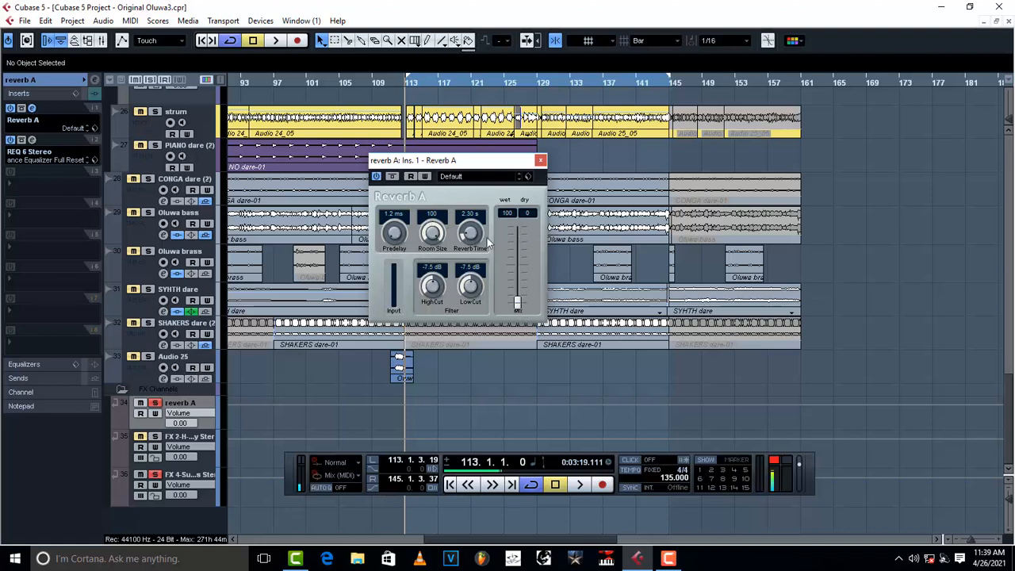
{"action": "left_click", "coordinate": [540, 160]}
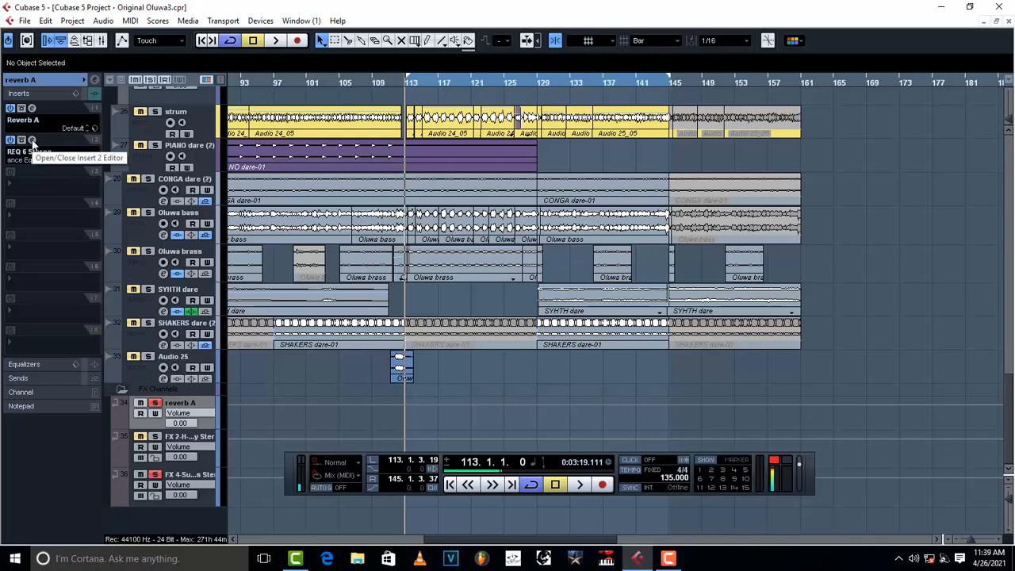
{"action": "left_click", "coordinate": [32, 142]}
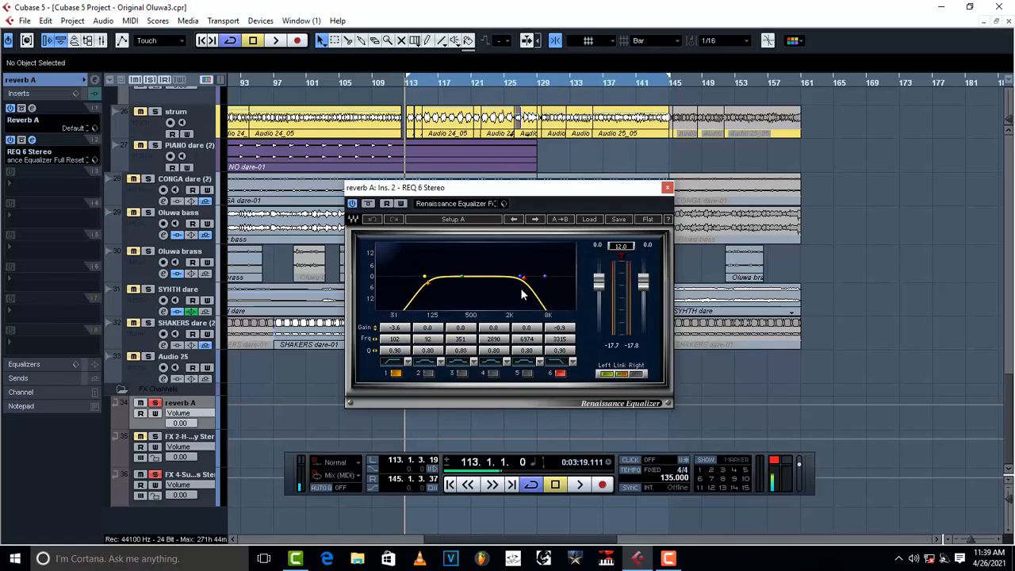
{"action": "left_click", "coordinate": [668, 188]}
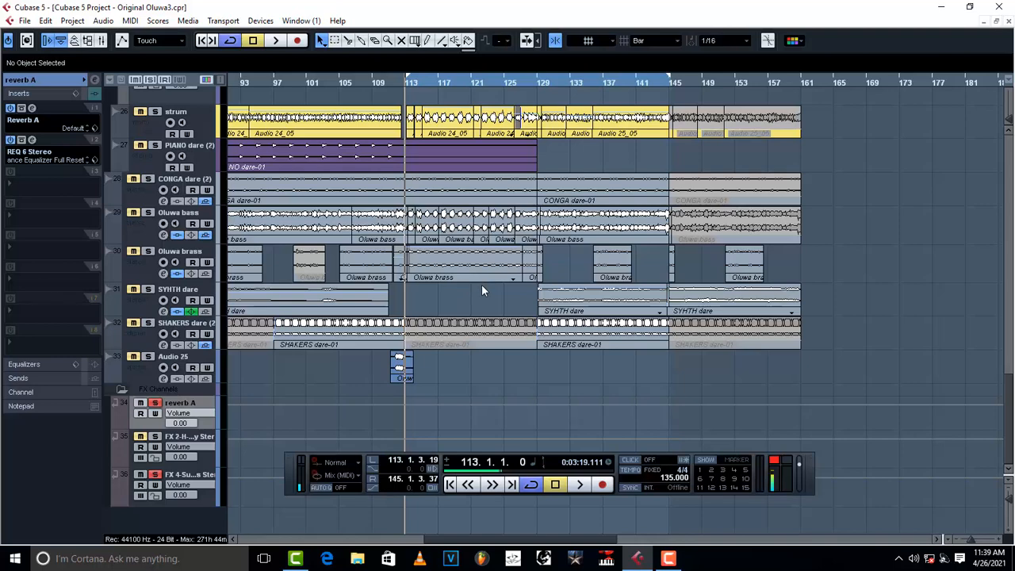
- Listen to the soloed backing vocals with the reverb channel, and clear all solos
{"action": "scroll", "coordinate": [485, 287], "scroll_direction": "up", "scroll_amount": 10}
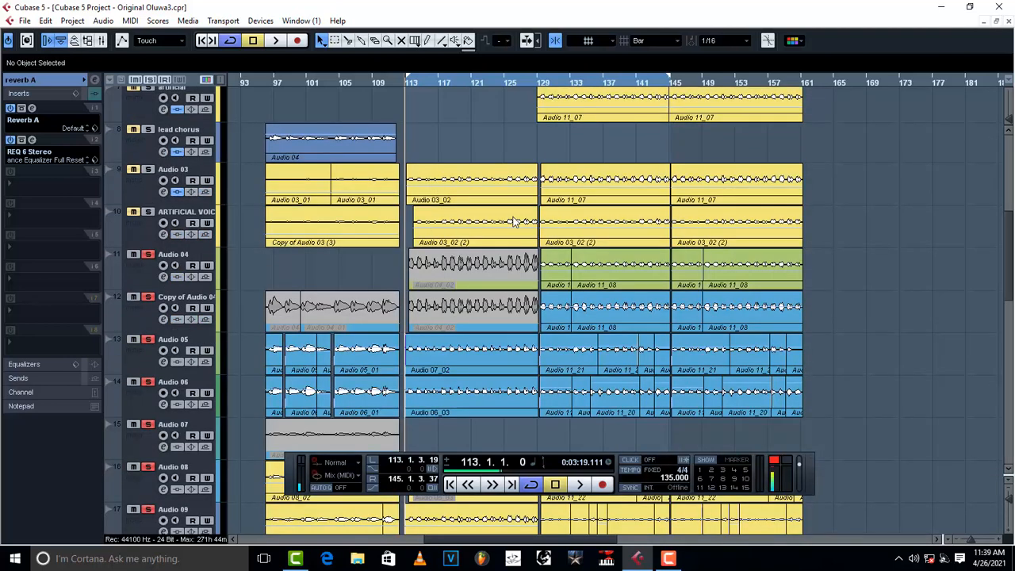
{"action": "key", "text": "space"}
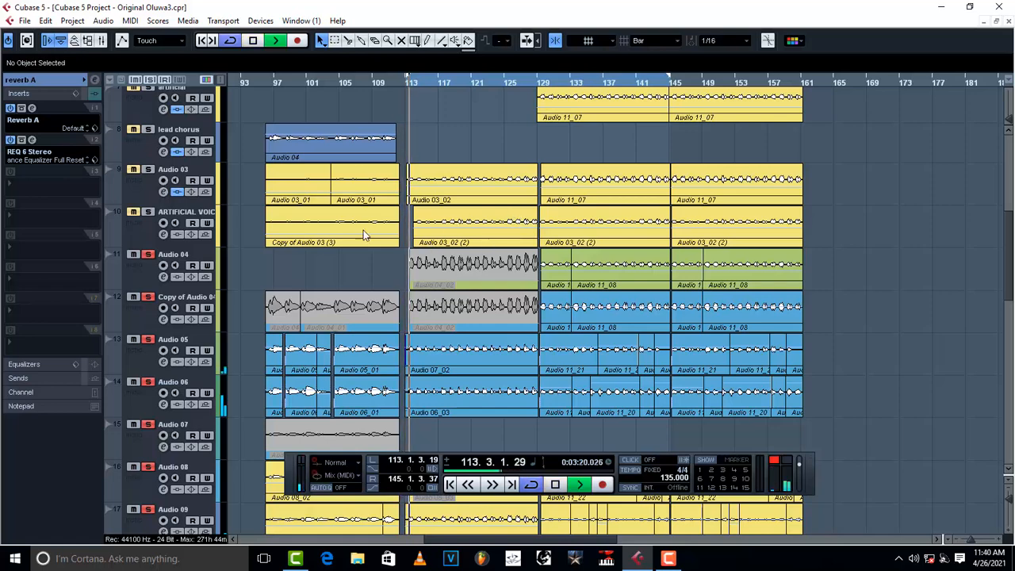
{"action": "scroll", "coordinate": [524, 234], "scroll_direction": "down", "scroll_amount": 1}
{"action": "key", "text": "space"}
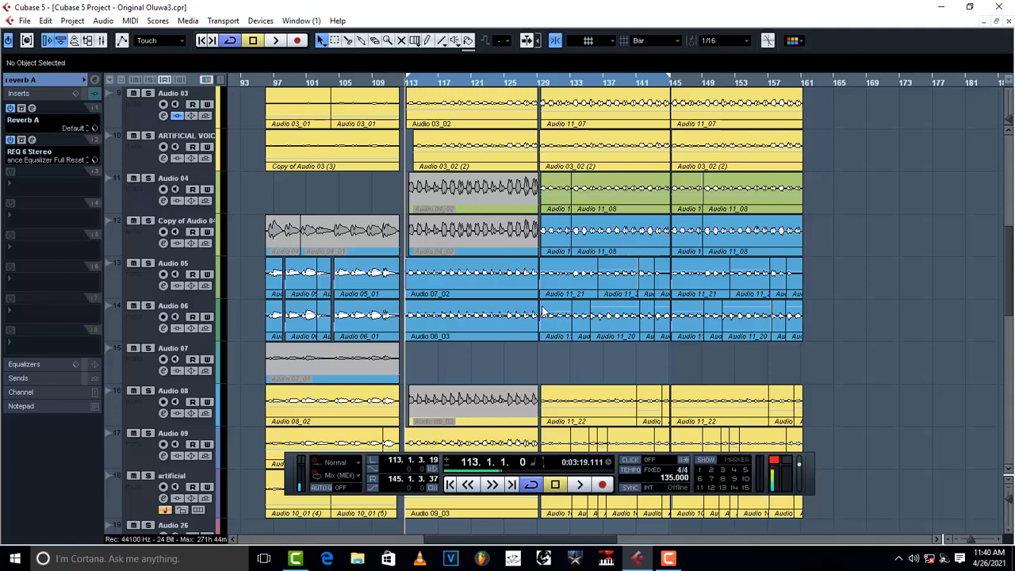
- Listen to the unsoloed full mix, and look over the vocal tracks in the project
{"action": "key", "text": "space"}
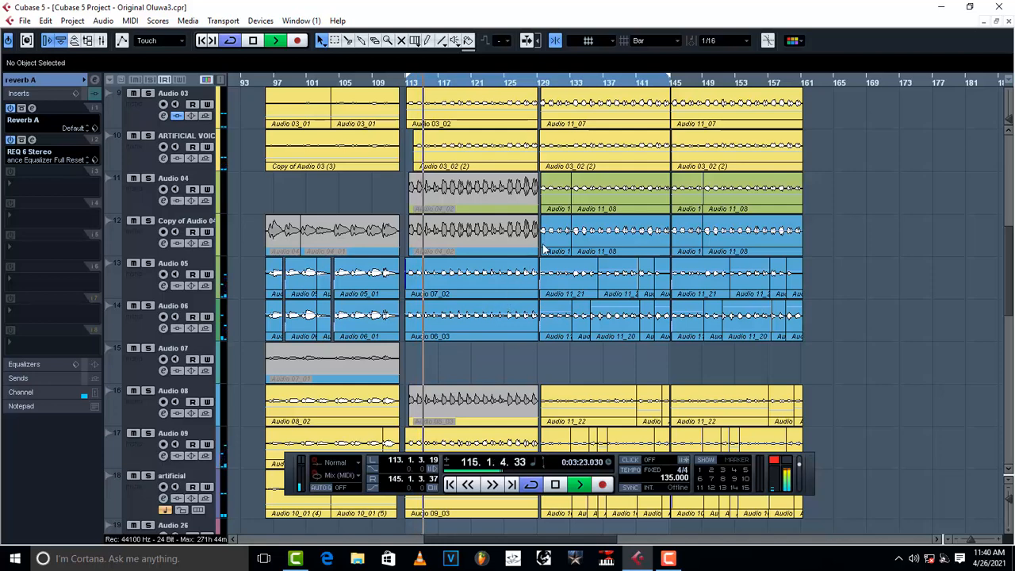
{"action": "key", "text": "space"}
{"action": "scroll", "coordinate": [456, 196], "scroll_direction": "up", "scroll_amount": 5}
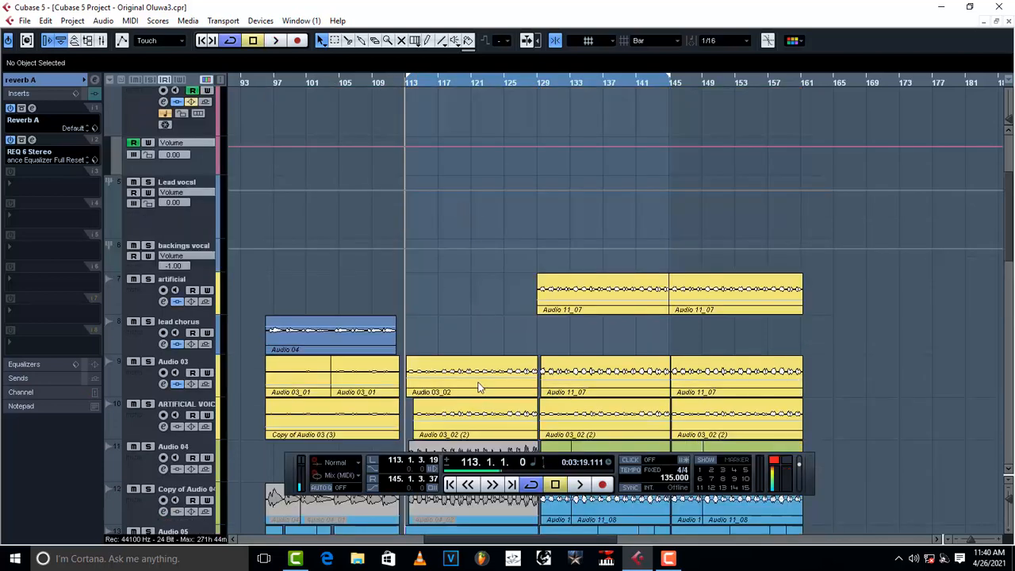
{"action": "scroll", "coordinate": [473, 376], "scroll_direction": "down", "scroll_amount": 2}
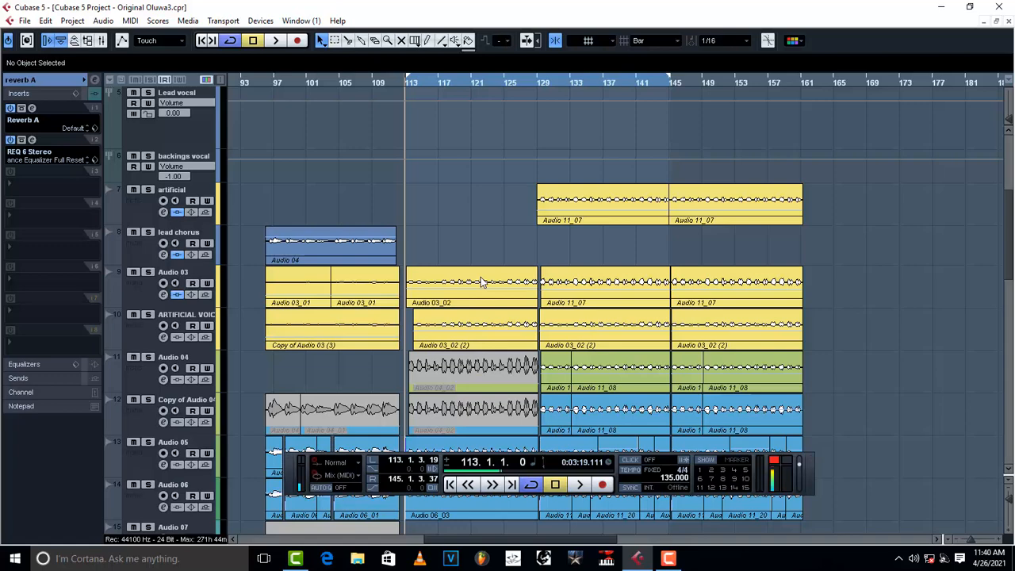
{"action": "scroll", "coordinate": [481, 282], "scroll_direction": "down", "scroll_amount": 2}
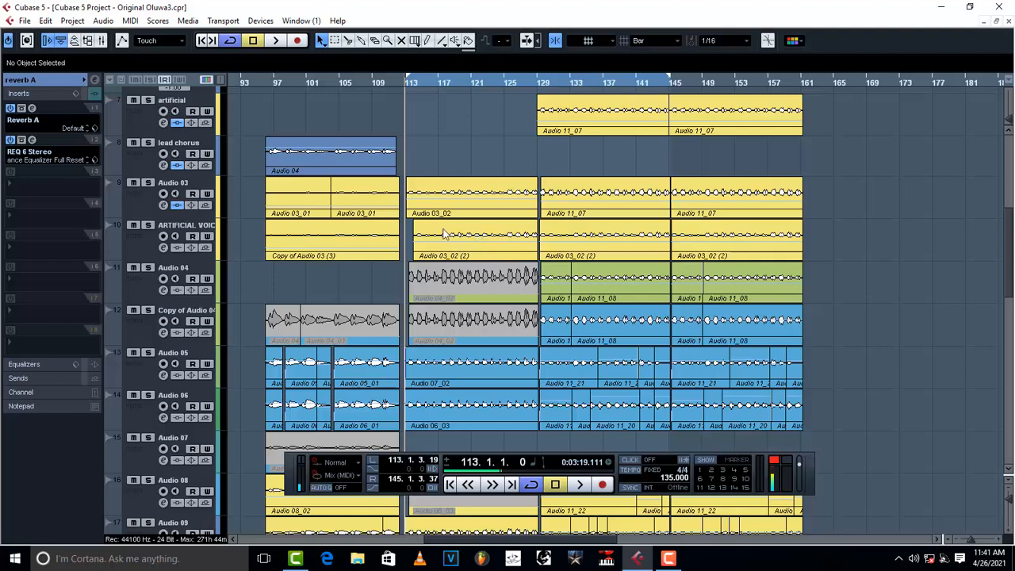
{"action": "scroll", "coordinate": [154, 268], "scroll_direction": "up", "scroll_amount": 4}
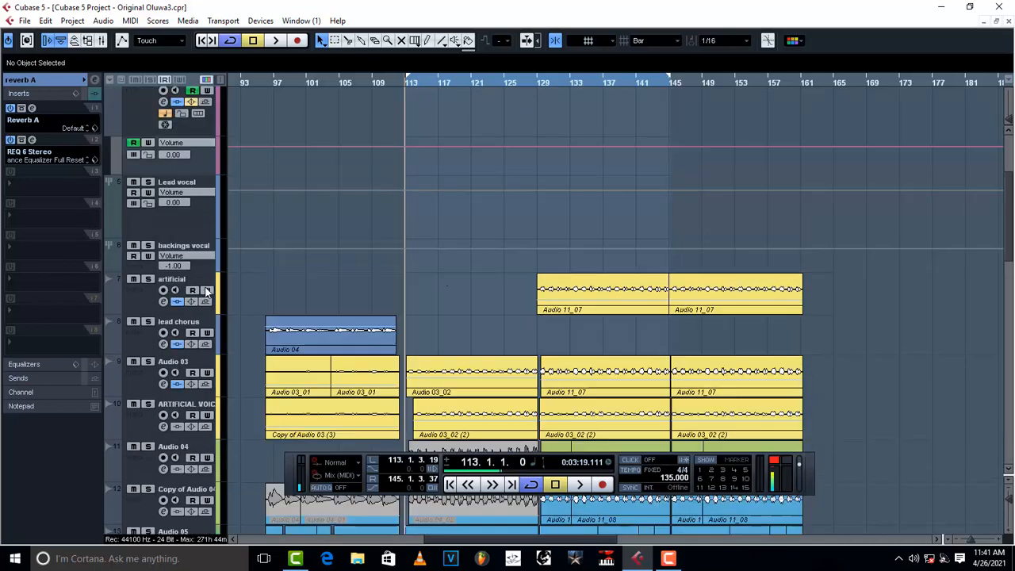
- Place the project cursor at bar 114 and listen to the full mix from there
{"action": "left_click", "coordinate": [414, 82]}
{"action": "key", "text": "space"}
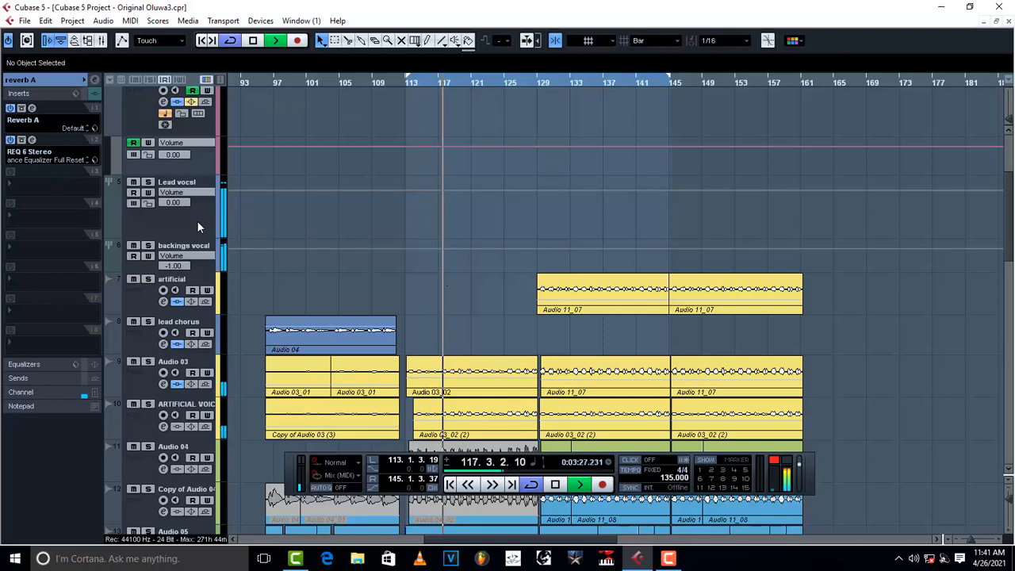
{"action": "key", "text": "space"}
- Examine the inserts, equalizer and sends in the channel settings of the backings vocal group
{"action": "left_click", "coordinate": [199, 262]}
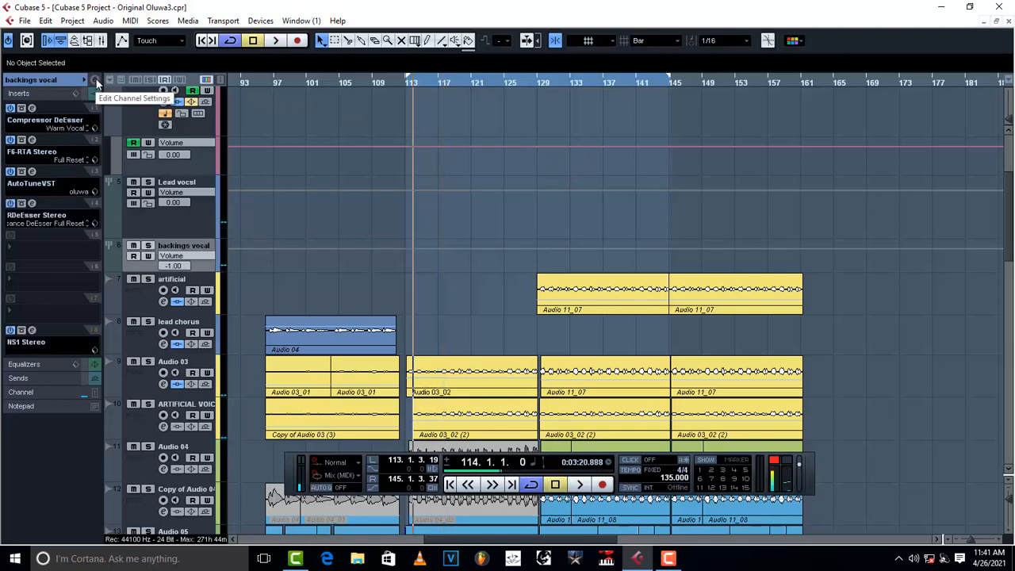
{"action": "left_click", "coordinate": [97, 80]}
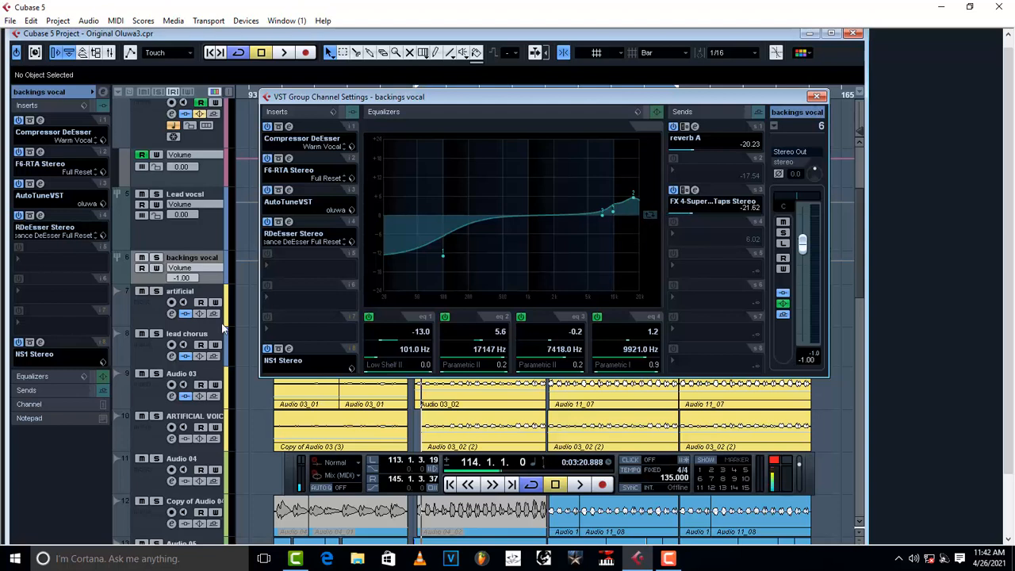
- Solo the backings vocal and lead vocal groups, and listen to them together
{"action": "left_click", "coordinate": [156, 258]}
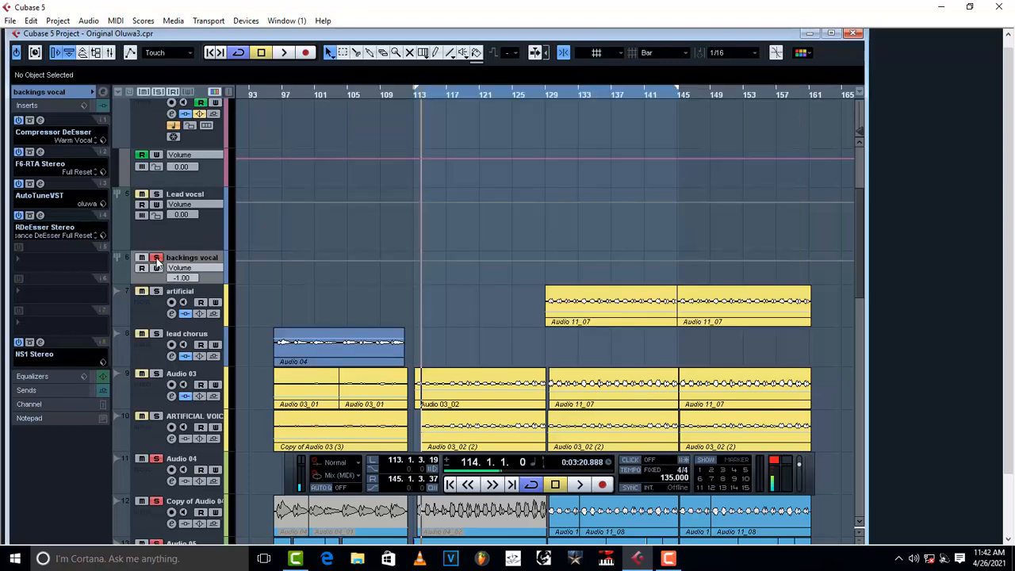
{"action": "left_click", "coordinate": [156, 196]}
{"action": "key", "text": "space"}
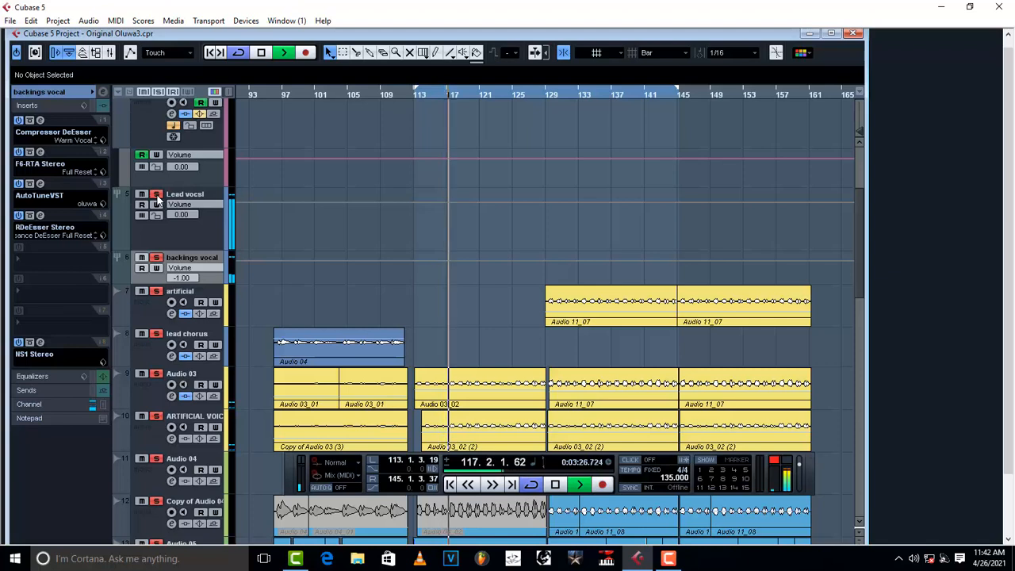
{"action": "key", "text": "space"}
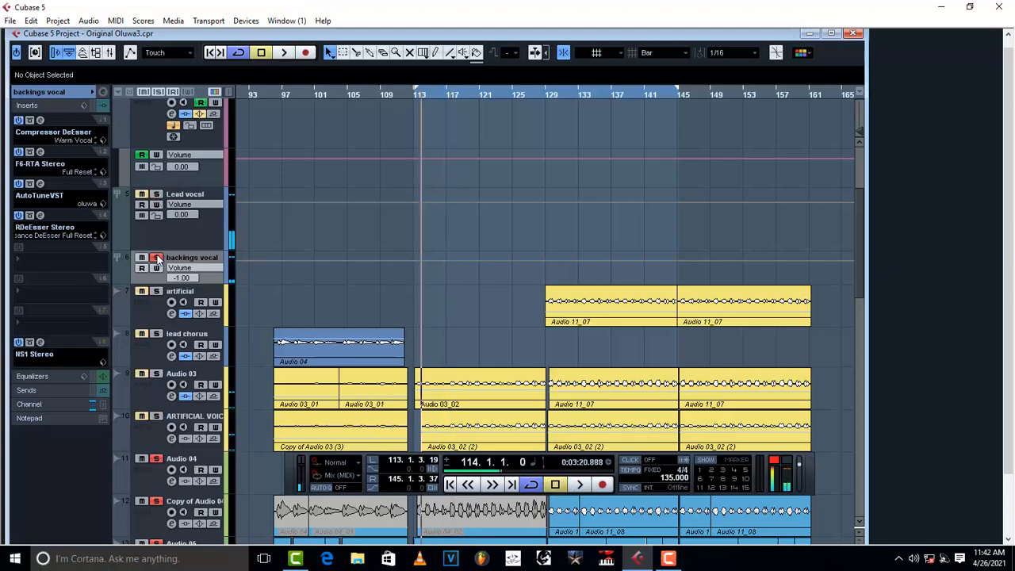
- Turn off the solo on the backings vocal group, and listen to the full mix for comparison
{"action": "left_click", "coordinate": [156, 259]}
{"action": "key", "text": "space"}
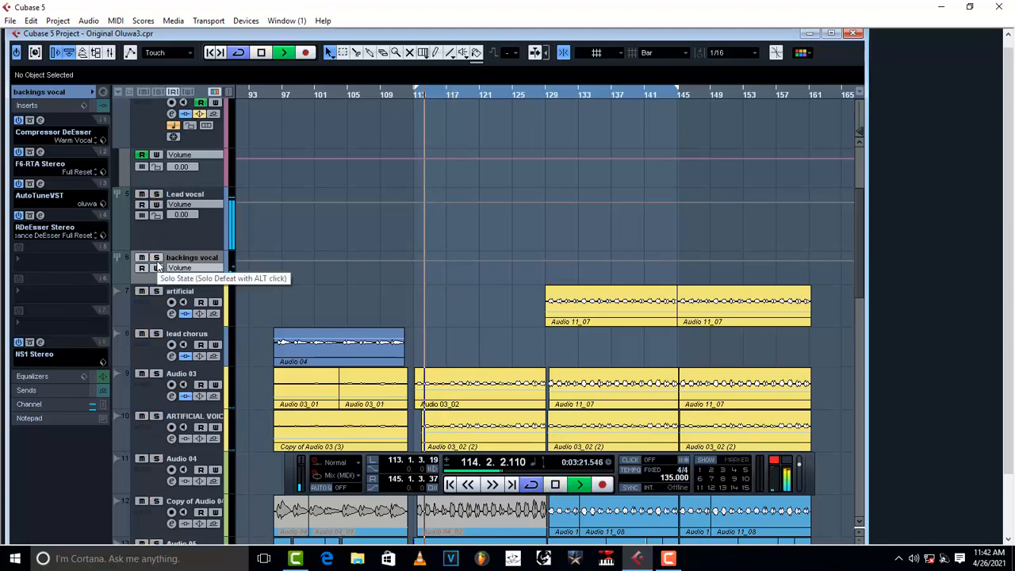
{"action": "key", "text": "space"}
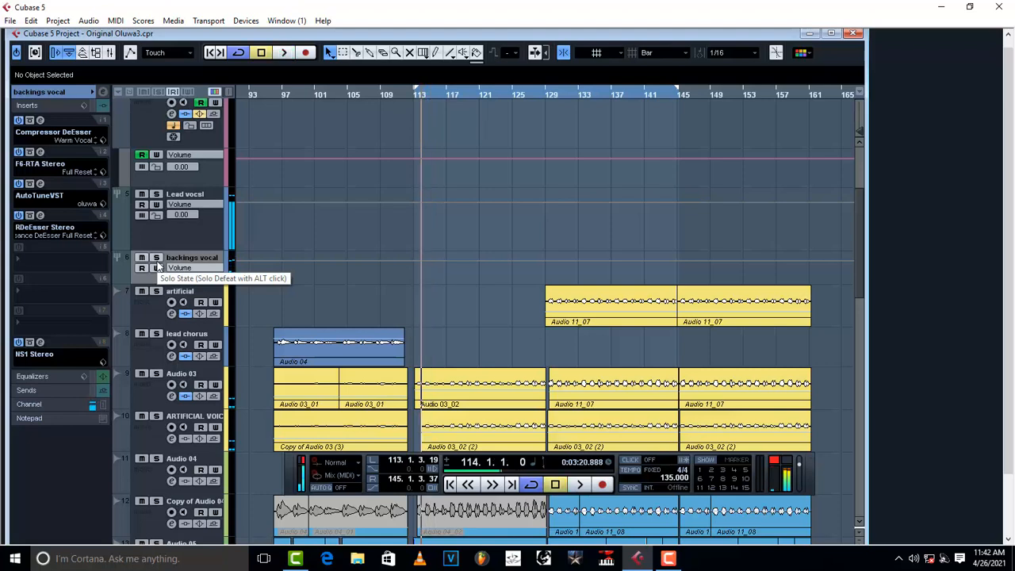
- Open the RDeEsser Stereo insert of the backings vocal group, and view its factory presets without loading one
{"action": "left_click", "coordinate": [41, 215]}
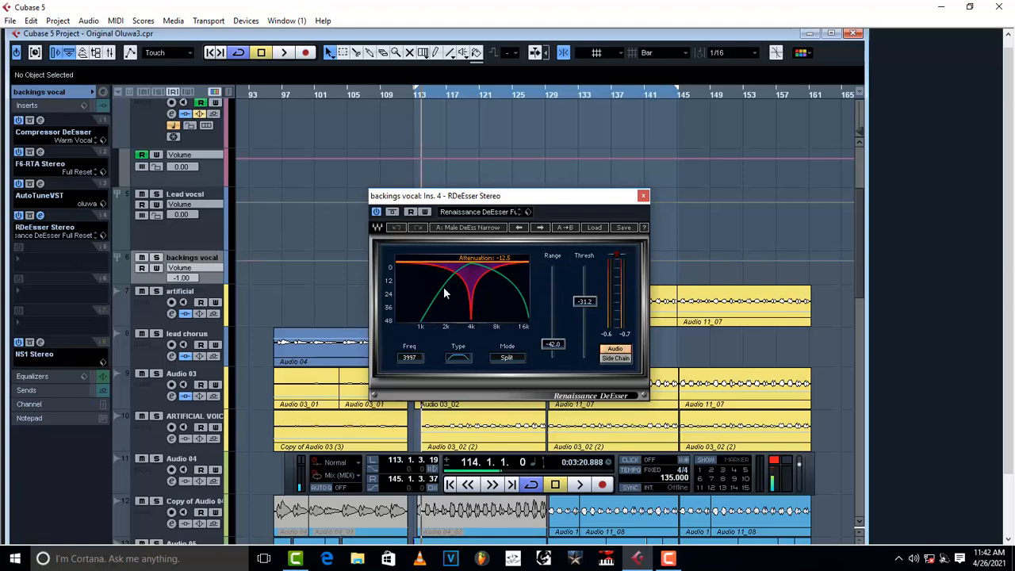
{"action": "left_click", "coordinate": [594, 226]}
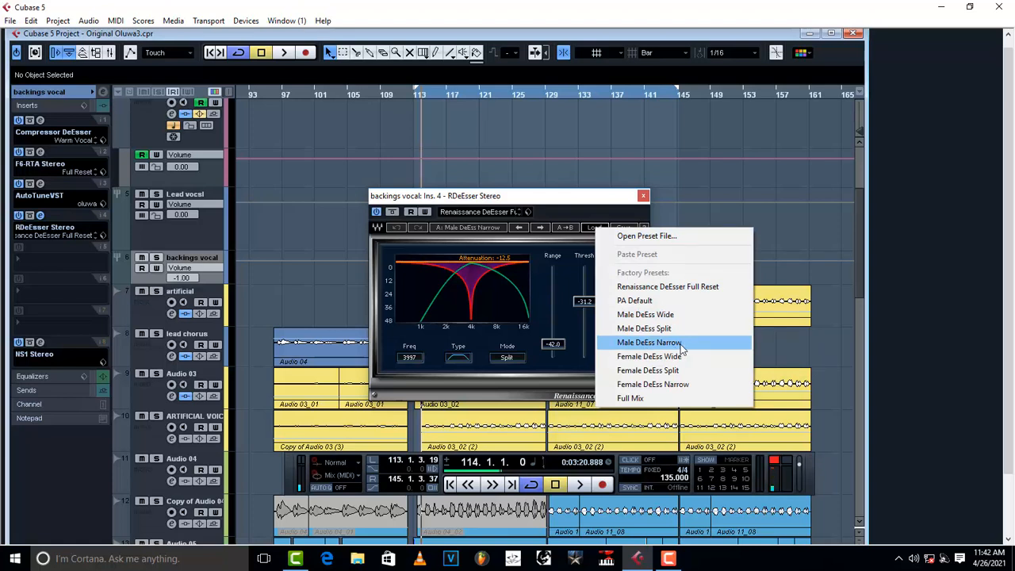
{"action": "left_click", "coordinate": [471, 327]}
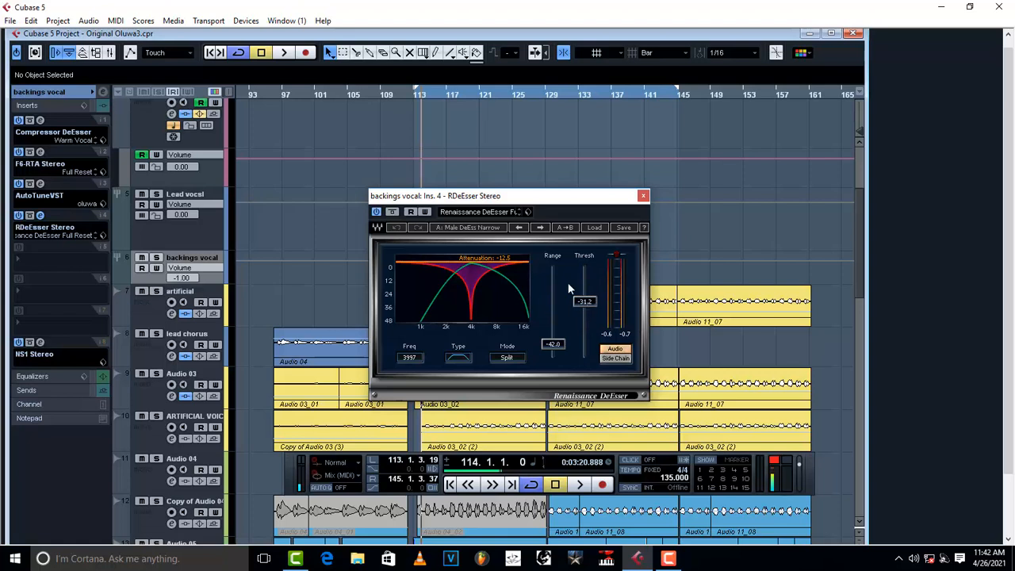
- Play the mix to examine how the RDeEsser attenuates the backing vocals, and close its editor
{"action": "key", "text": "space"}
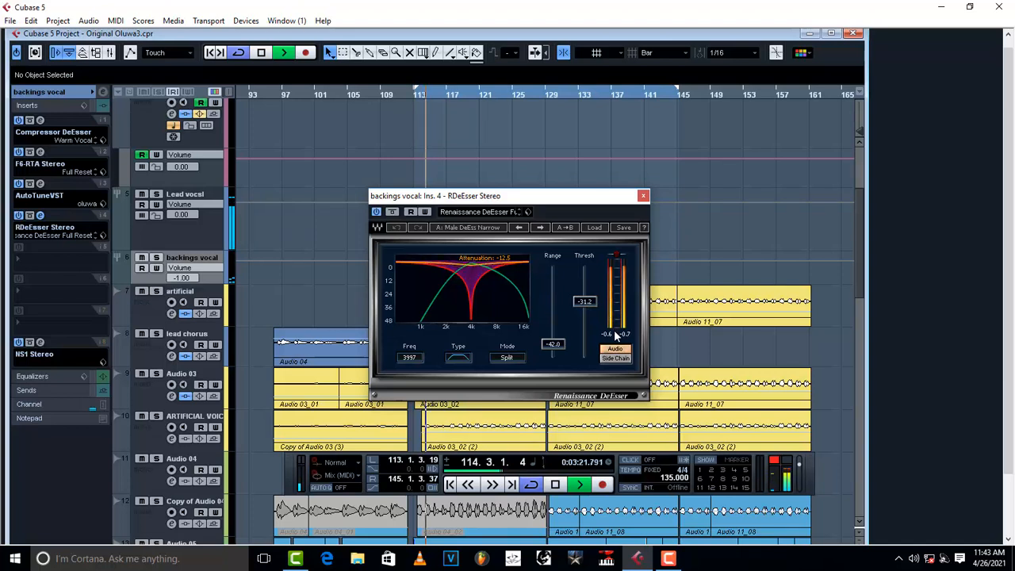
{"action": "key", "text": "space"}
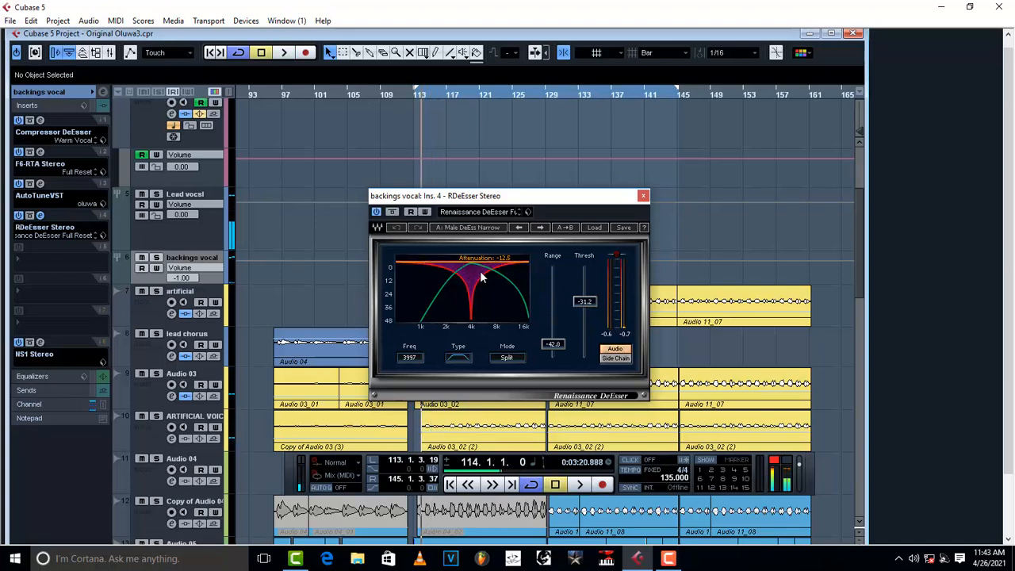
{"action": "key", "text": "space"}
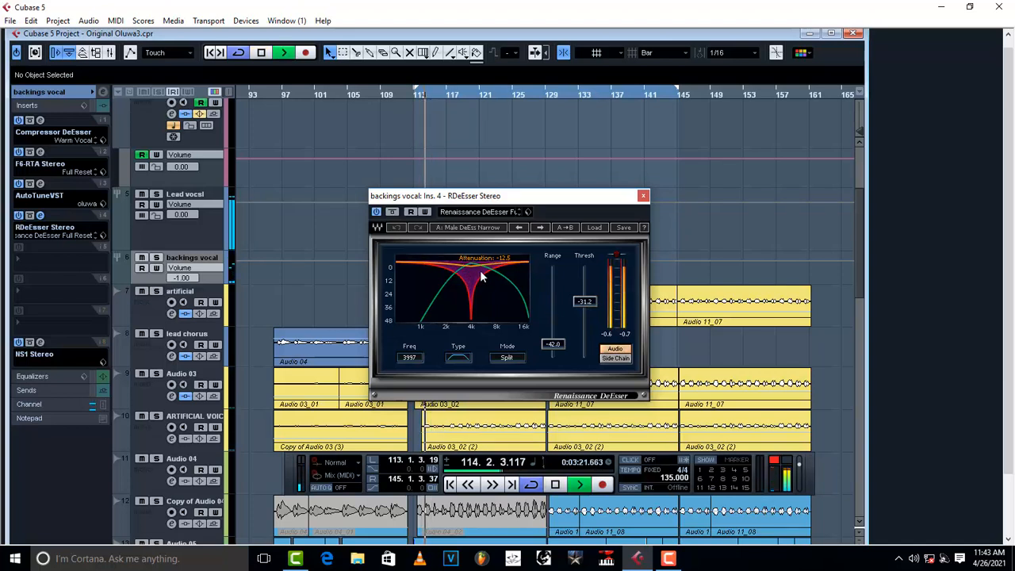
{"action": "key", "text": "space"}
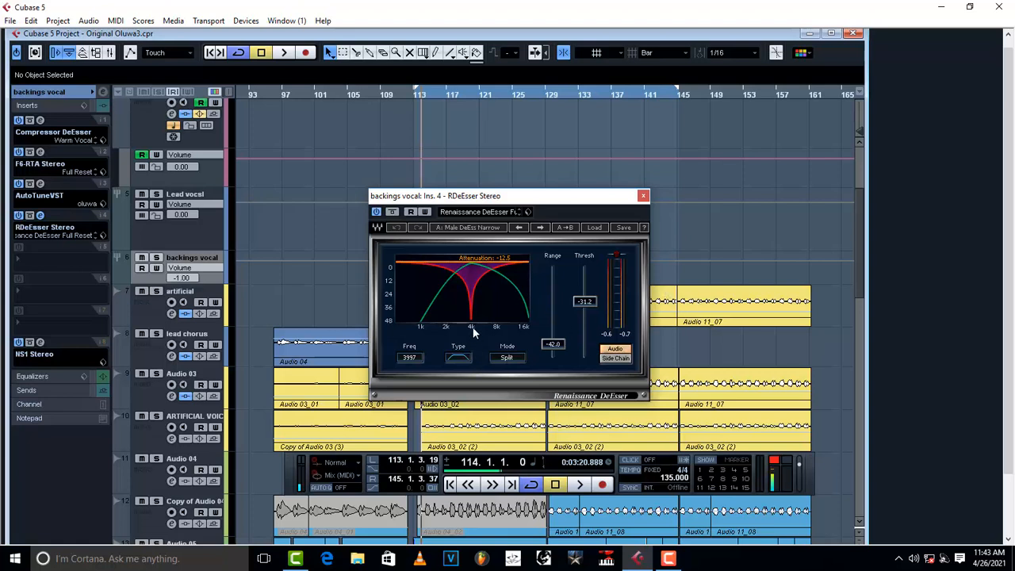
{"action": "left_click", "coordinate": [643, 196]}
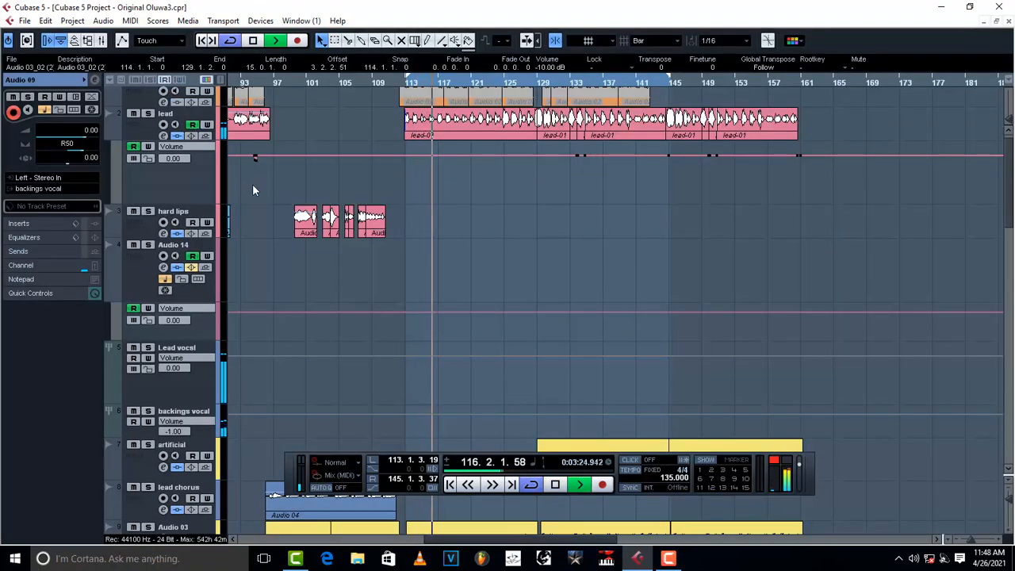
- Stop the playback of the full mix
{"action": "key", "text": "space"}
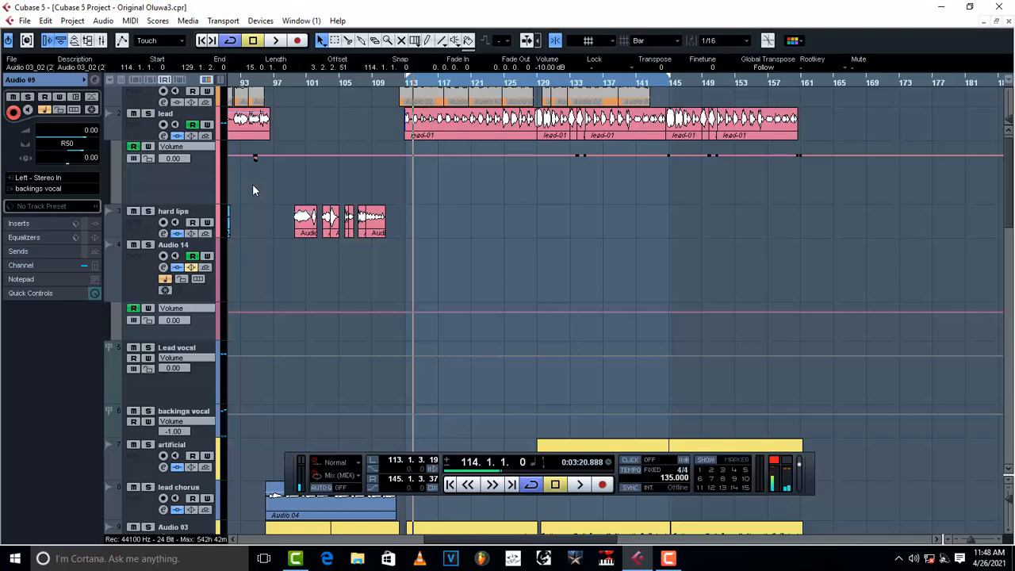